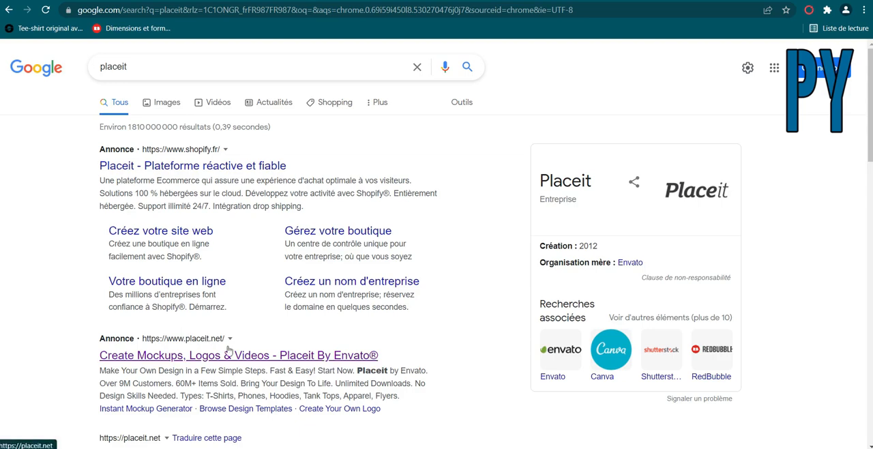
Open the Placeit by Envato website from its ad in the Google results and look over the home page.
click(147, 357)
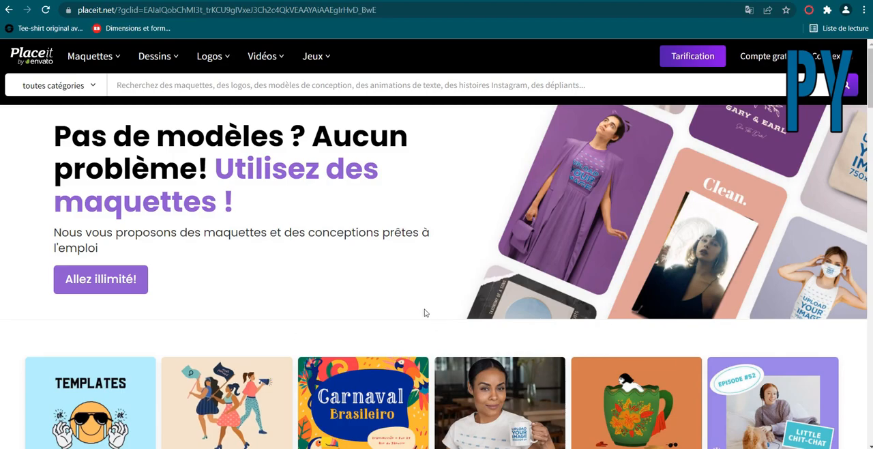
scroll(380, 290, down, 10)
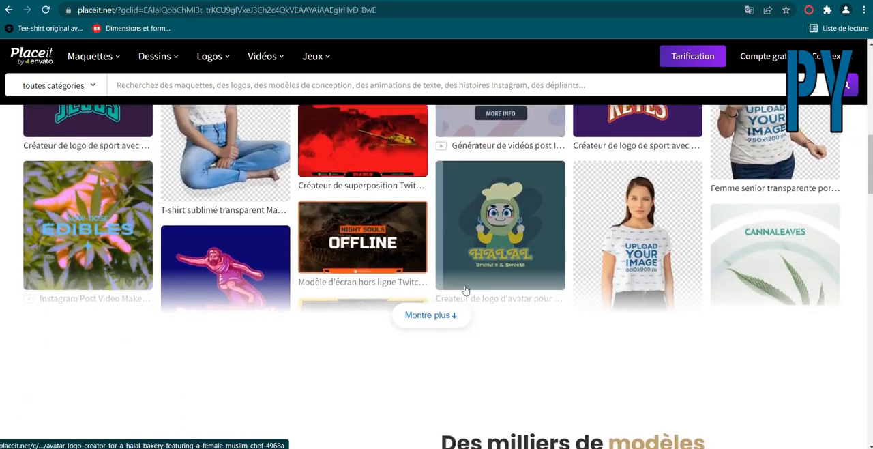
scroll(467, 286, down, 1)
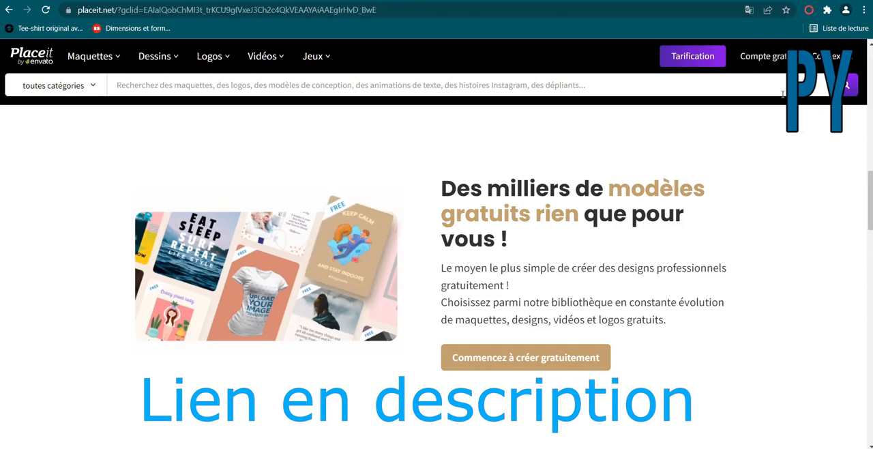
click(767, 59)
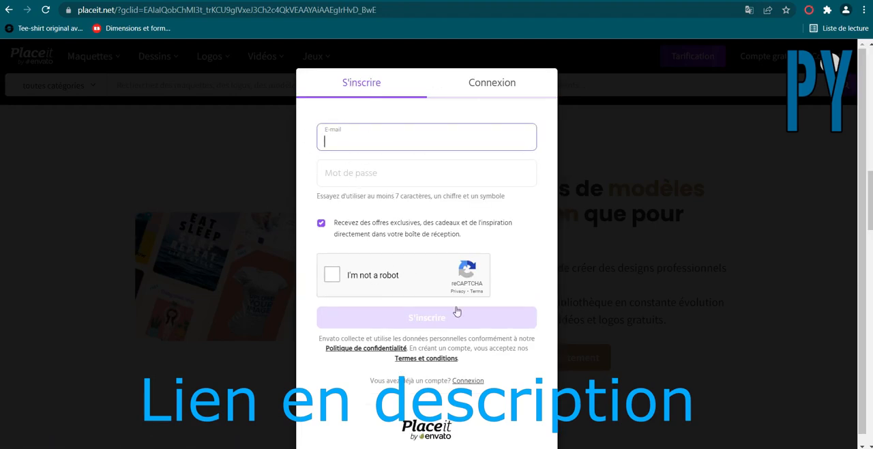
click(647, 373)
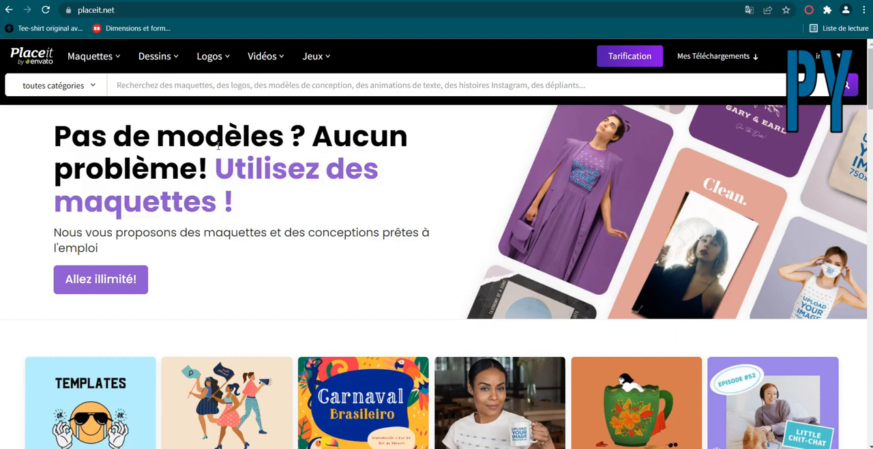
Open the YouTube thumbnail templates (Vignettes YouTube) in the YouTube section of the gaming category.
mouse_move(308, 56)
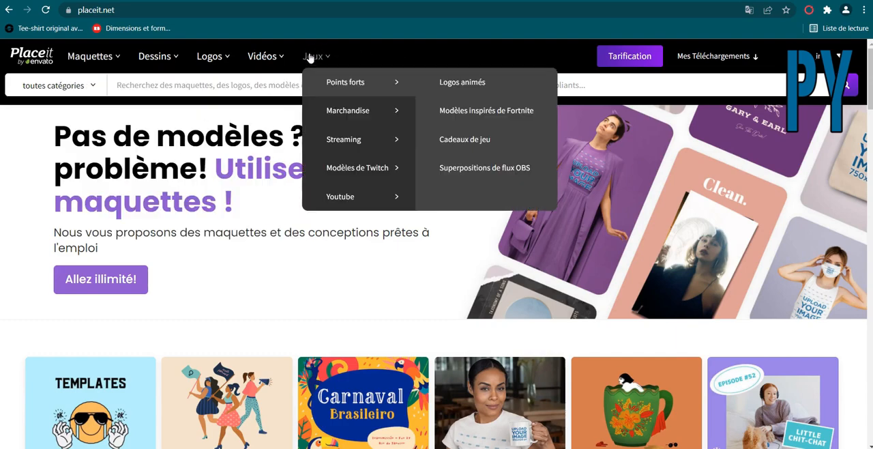
mouse_move(345, 200)
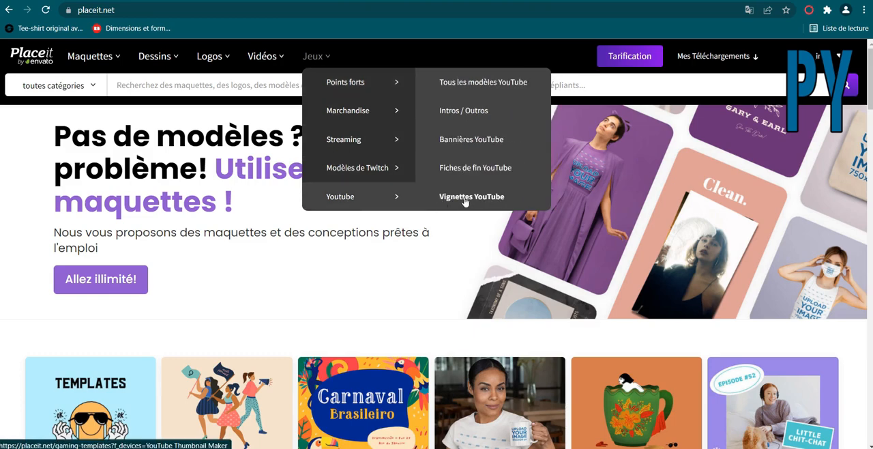
click(463, 197)
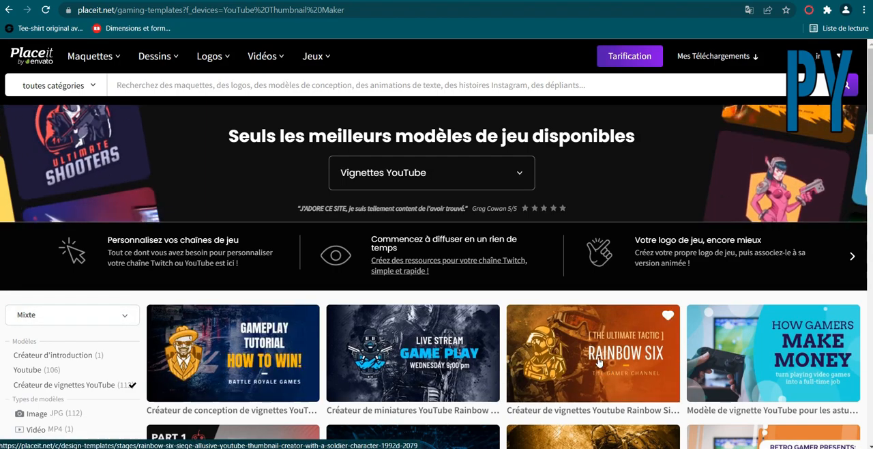
Look through the gaming thumbnail templates and sort them by Gratuit.
scroll(851, 359, down, 6)
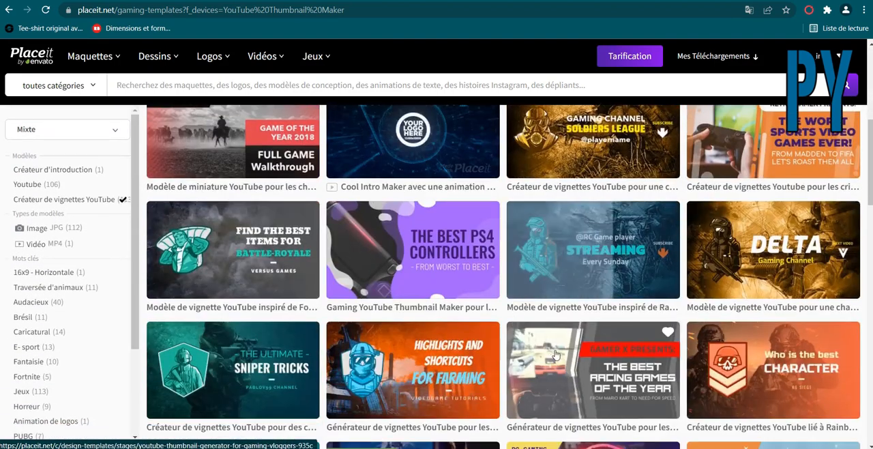
scroll(555, 355, up, 2)
scroll(556, 355, up, 4)
scroll(102, 215, down, 2)
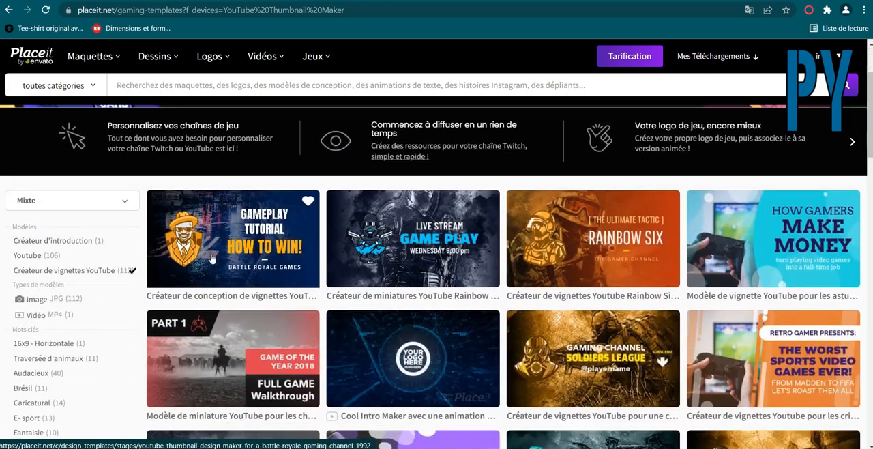
click(122, 201)
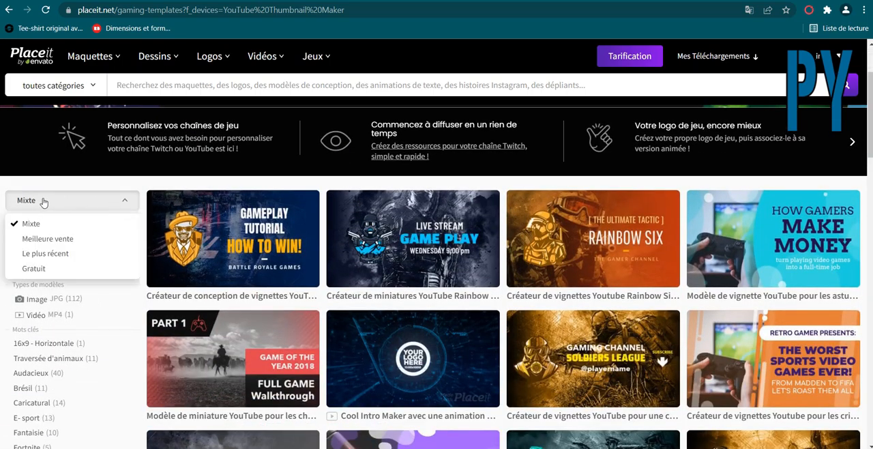
click(42, 271)
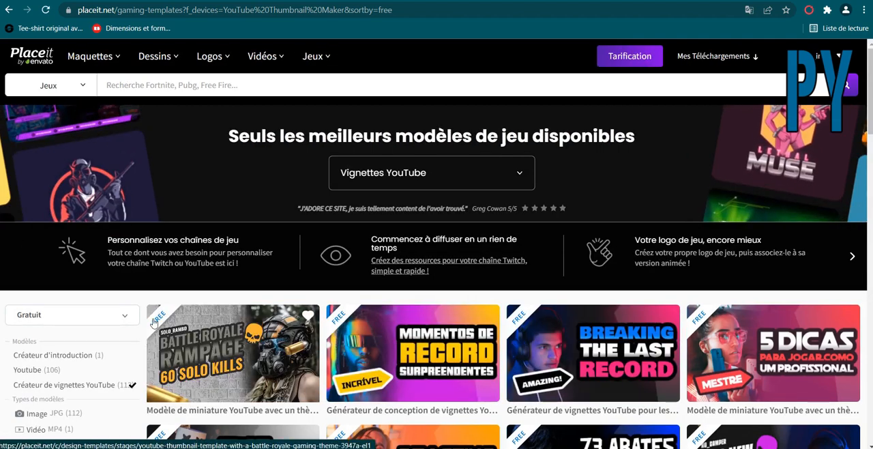
Browse the free thumbnail templates and open the "Reacting to new records!" design for editing.
scroll(481, 323, down, 1)
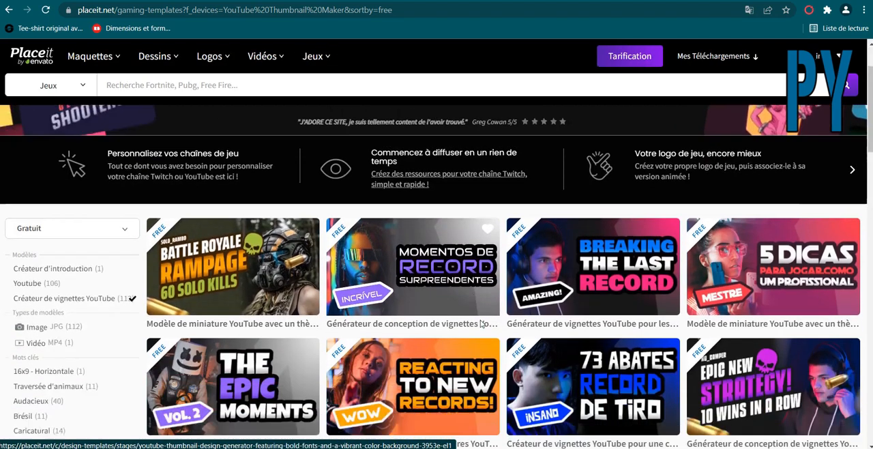
scroll(481, 323, down, 1)
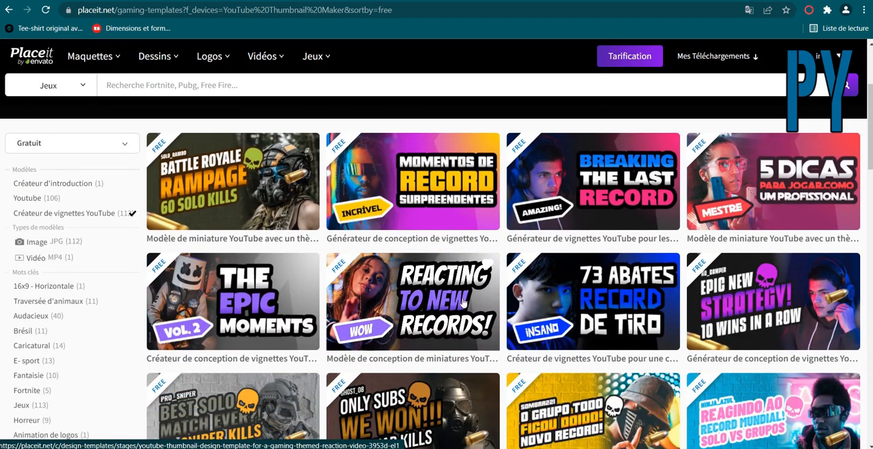
scroll(437, 253, down, 2)
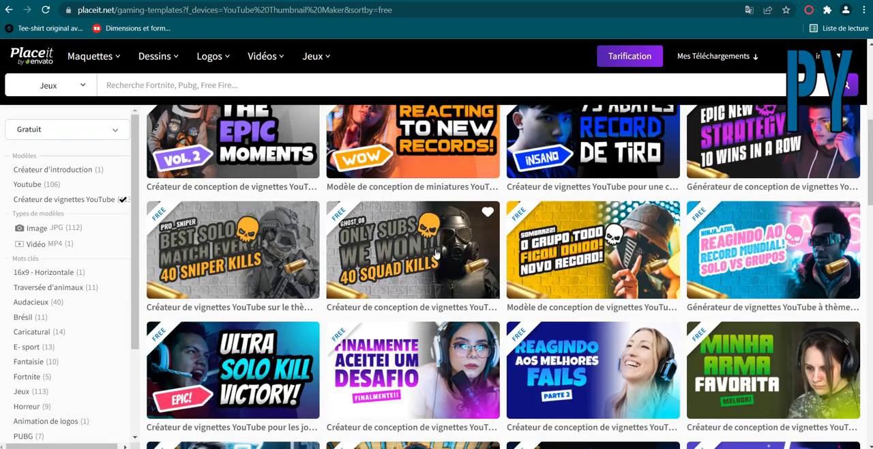
scroll(367, 261, up, 1)
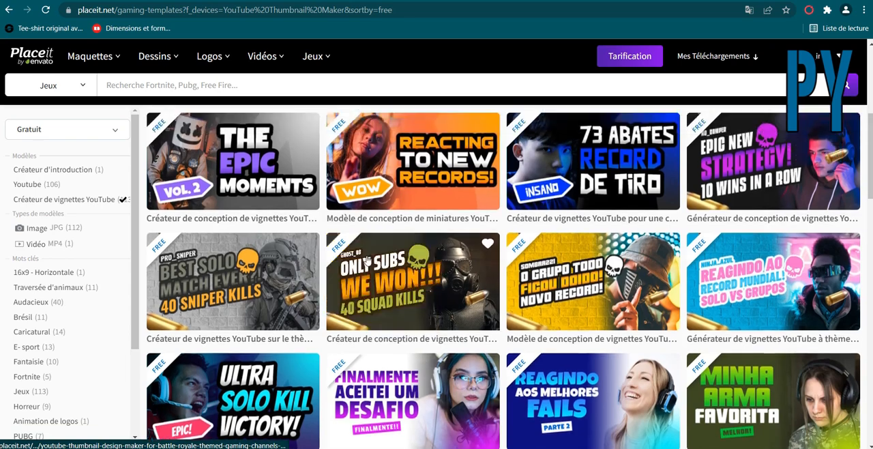
scroll(366, 261, up, 2)
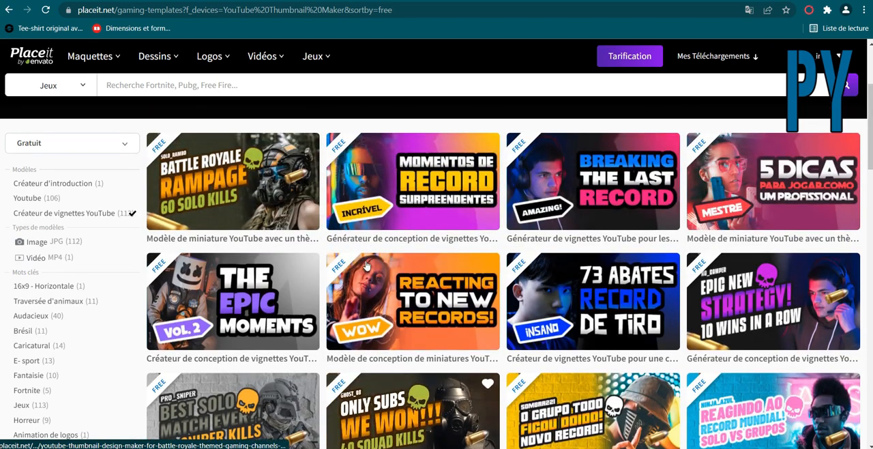
click(469, 320)
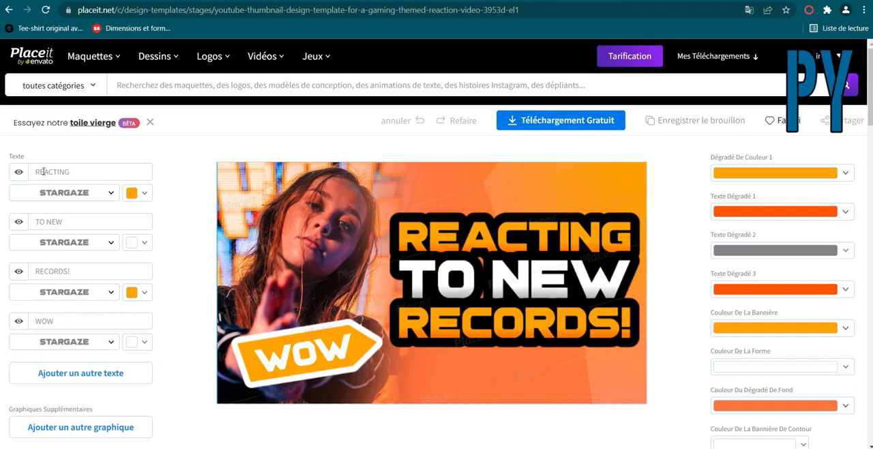
Examine the suggested fonts for the REACTING text line without choosing another font.
click(94, 195)
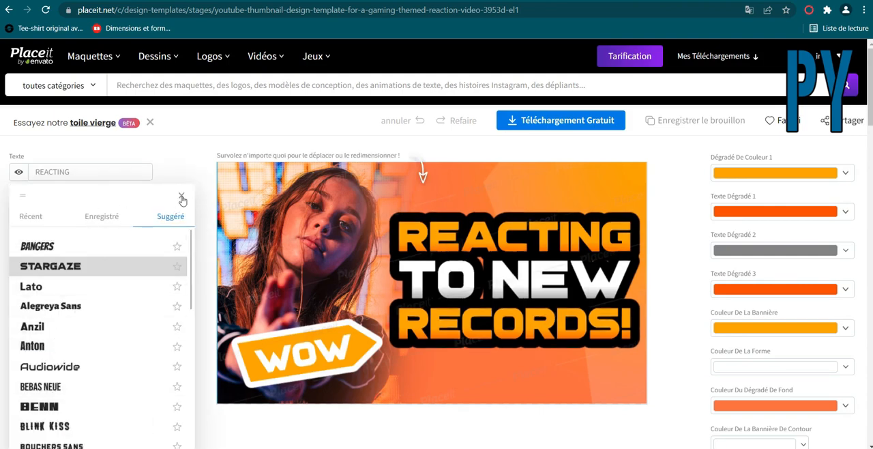
click(181, 198)
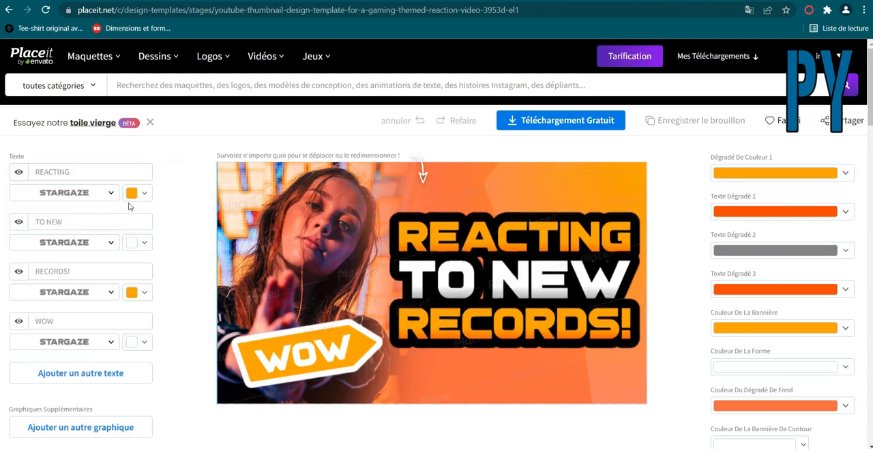
click(67, 194)
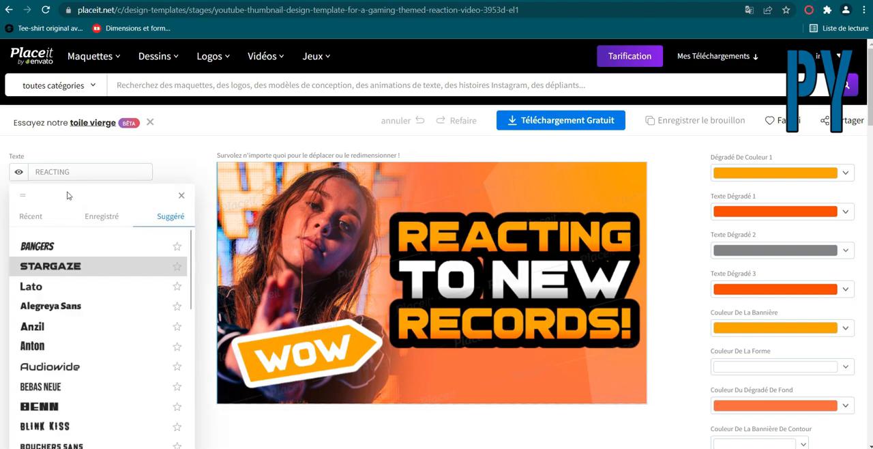
click(181, 198)
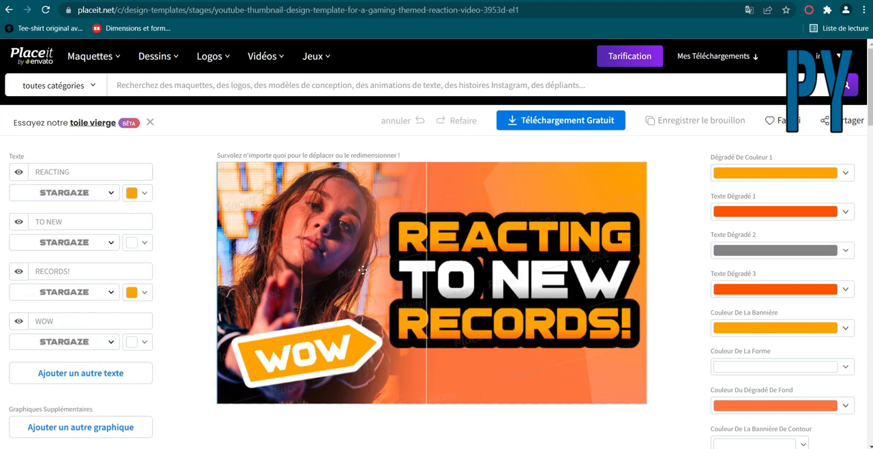
Look over the template's text, graphic and colour options and the stock photos offered for the image.
scroll(174, 342, down, 1)
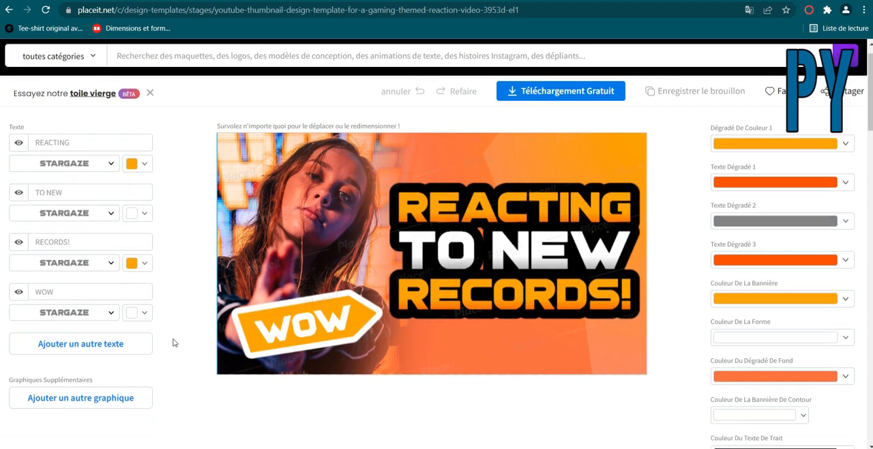
scroll(174, 342, down, 3)
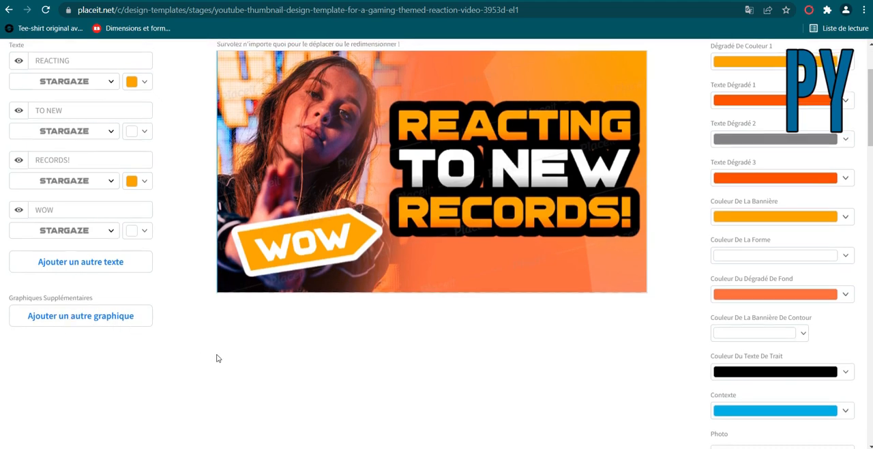
scroll(216, 357, up, 4)
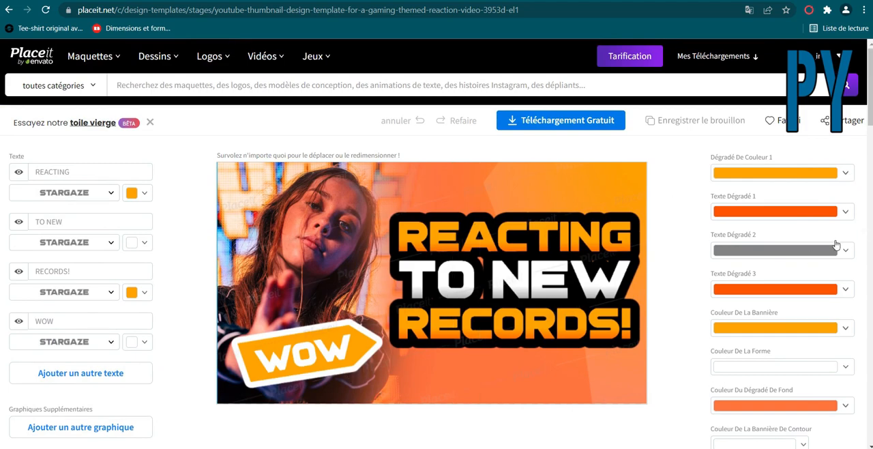
scroll(789, 361, down, 5)
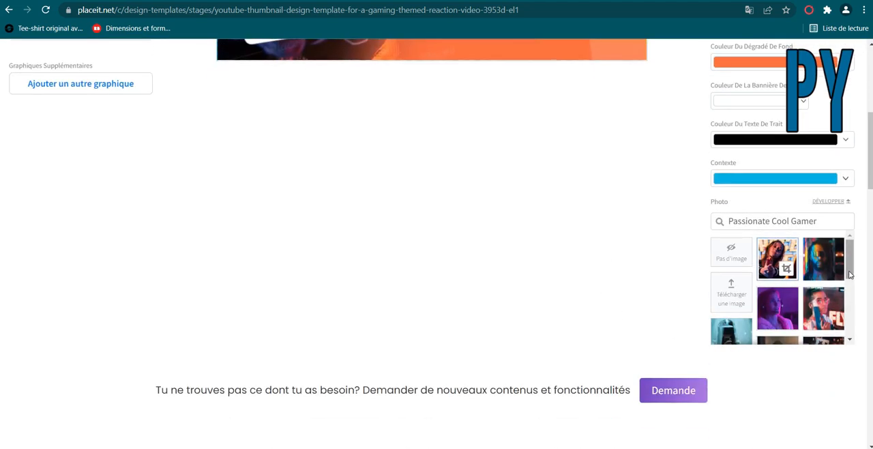
drag(850, 271, 845, 330)
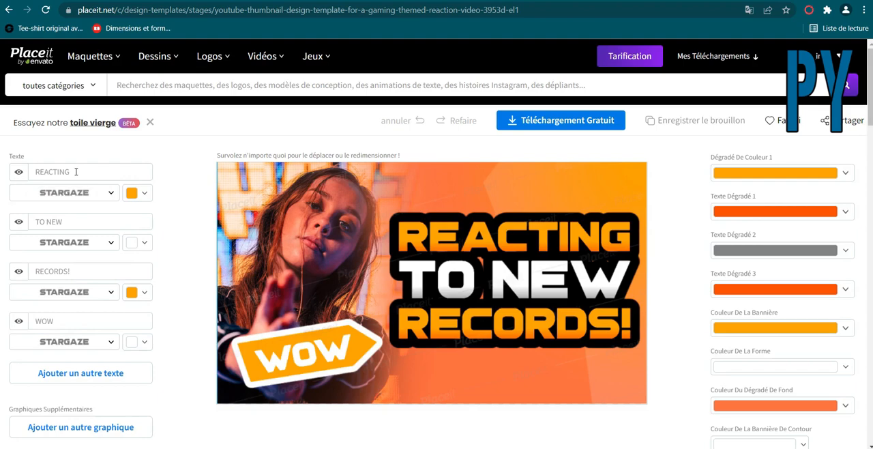
Replace the thumbnail's first text line, REACTING, with CREER.
drag(70, 171, 30, 171)
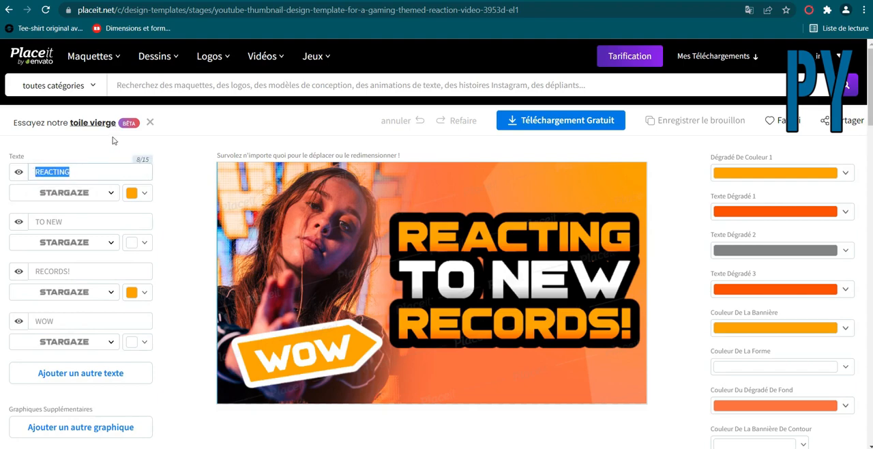
text(CRE)
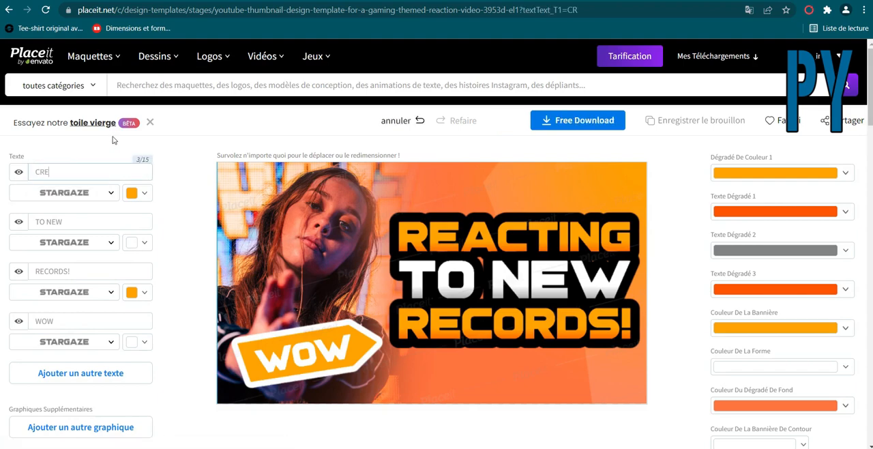
text(ER)
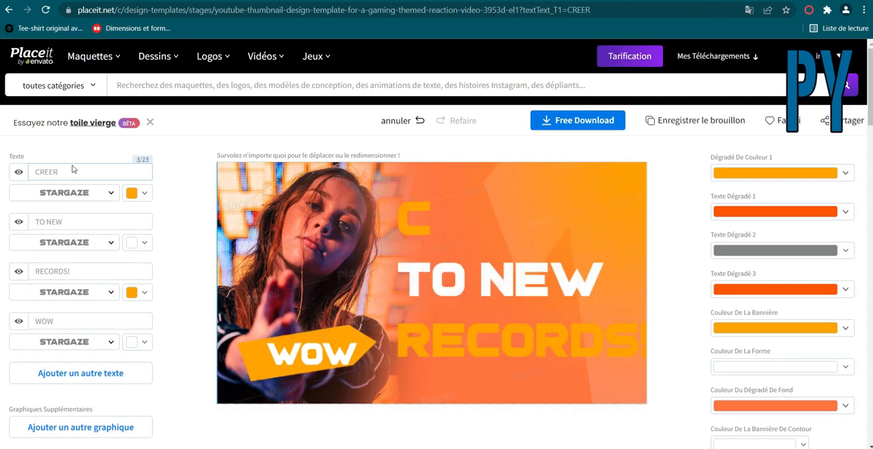
Replace the thumbnail's second text line, TO NEW, with VOTRE.
click(53, 221)
triple_click(105, 221)
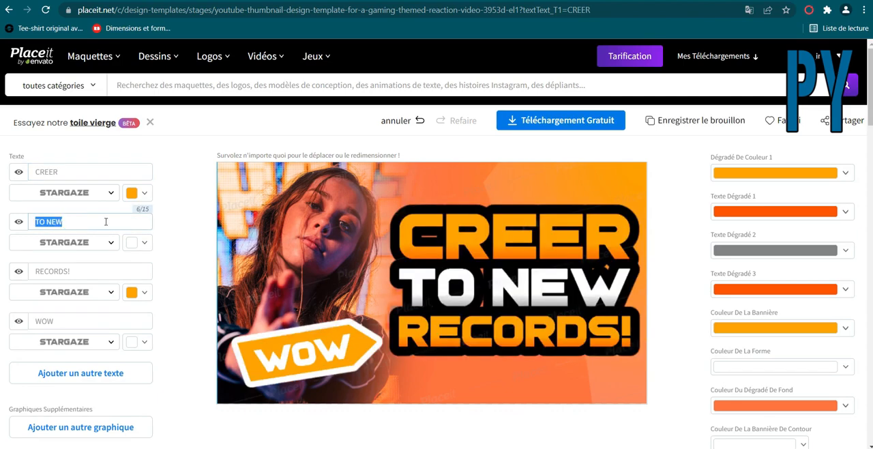
text(VOT)
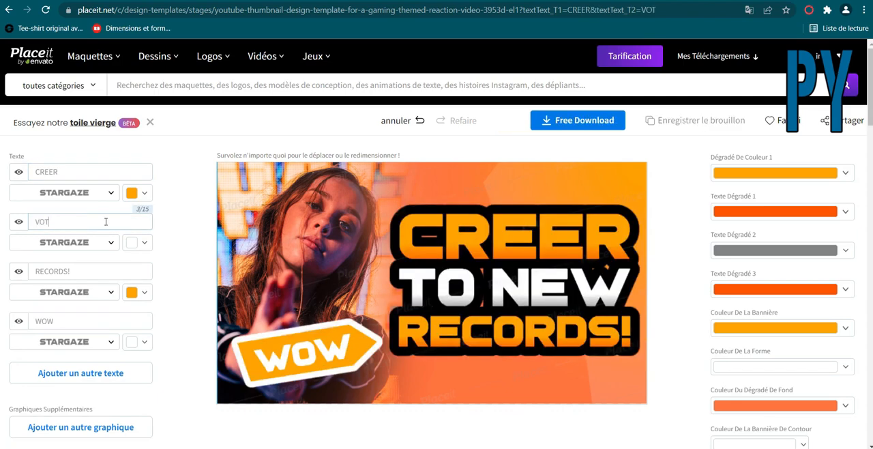
text(RE)
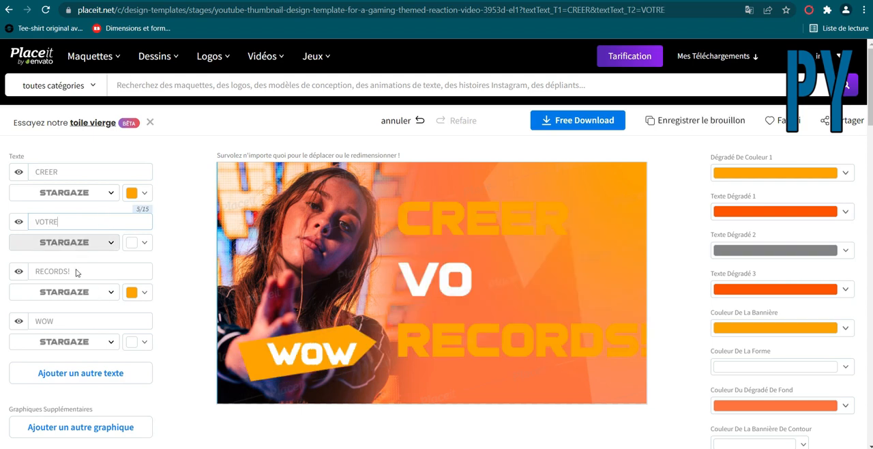
Replace the thumbnail's third text line, RECORDS!, with VIGNETTE.
click(86, 270)
drag(27, 270, 87, 271)
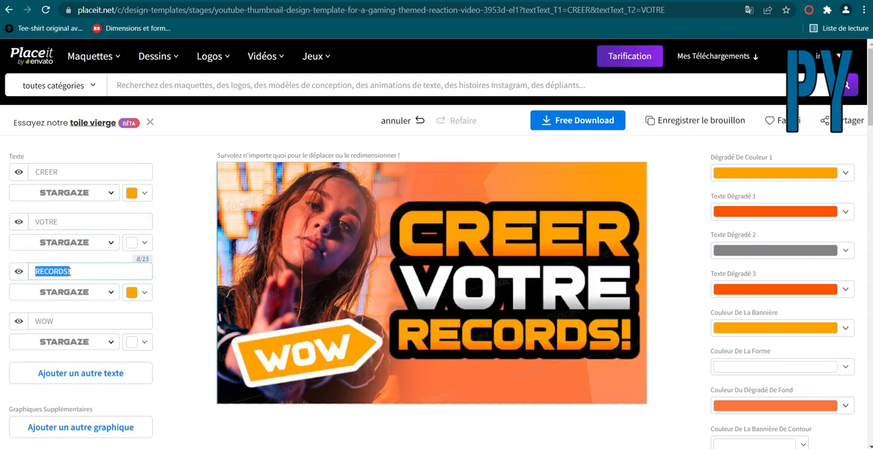
text(VIGNETTE)
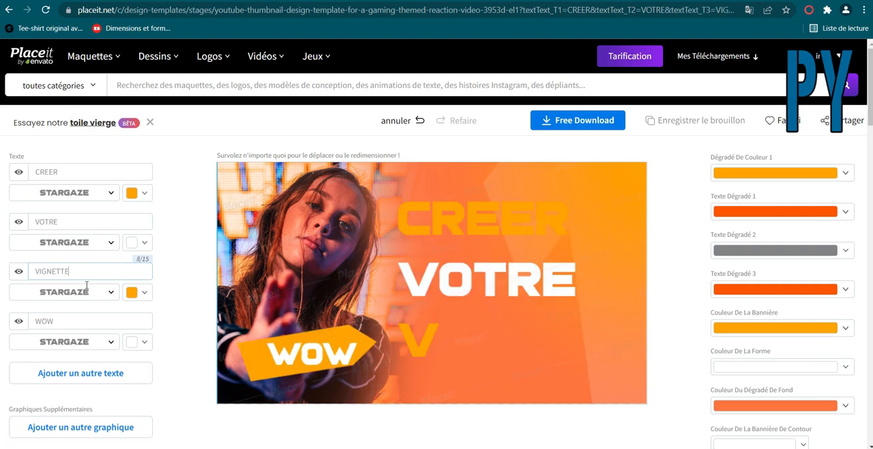
Replace the thumbnail's fourth text line, WOW, with YOUTUBE.
click(56, 321)
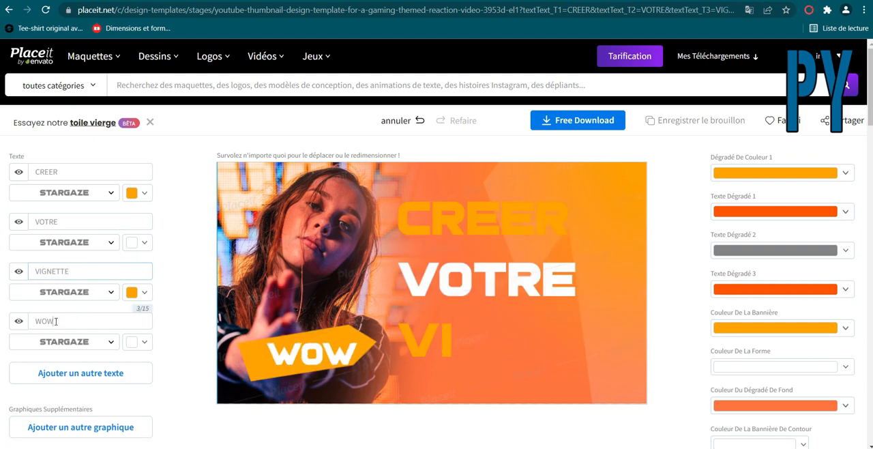
double_click(36, 322)
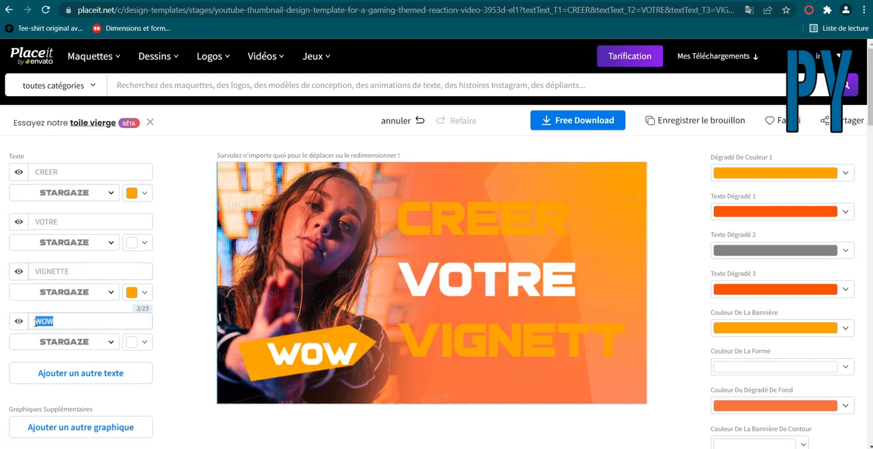
text(YOUTUBE)
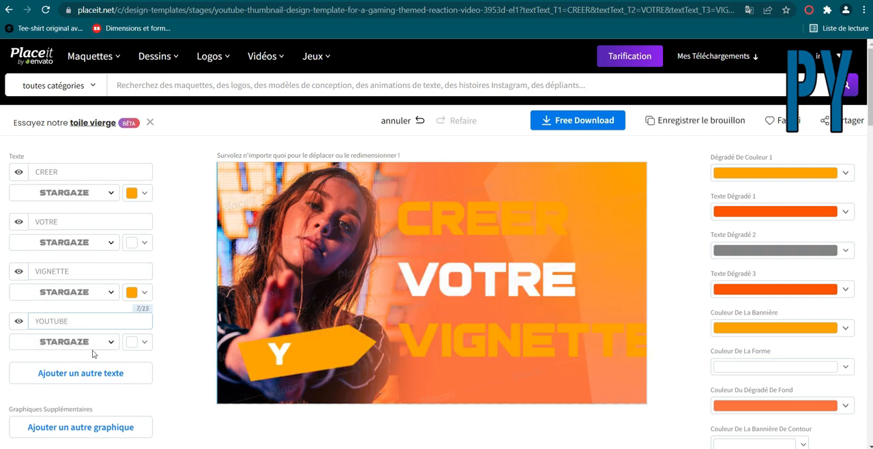
click(185, 350)
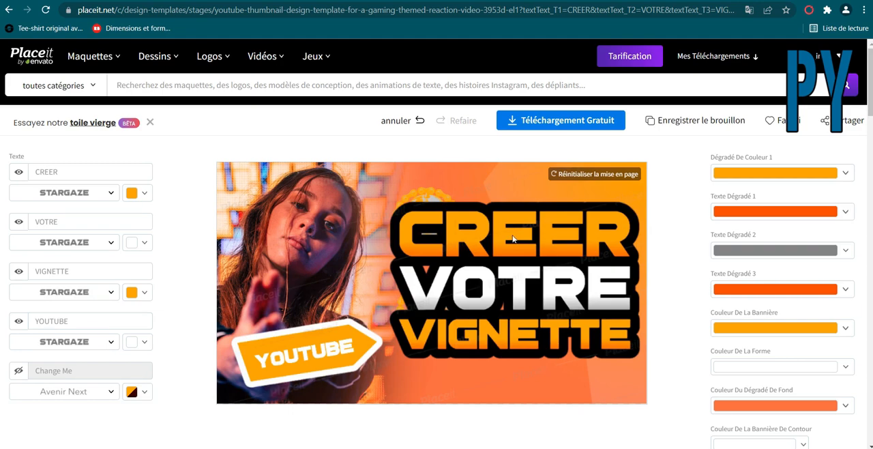
Move the skull emblem out from behind the word CREER to beside the woman's face.
click(427, 189)
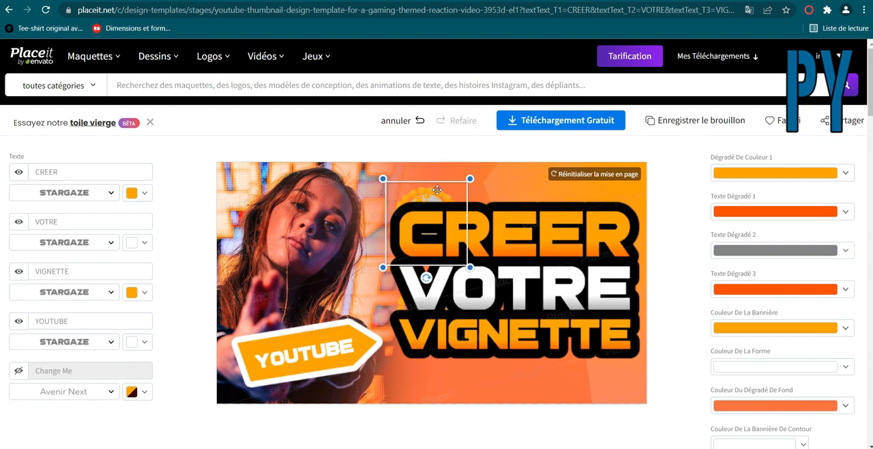
drag(436, 190, 386, 186)
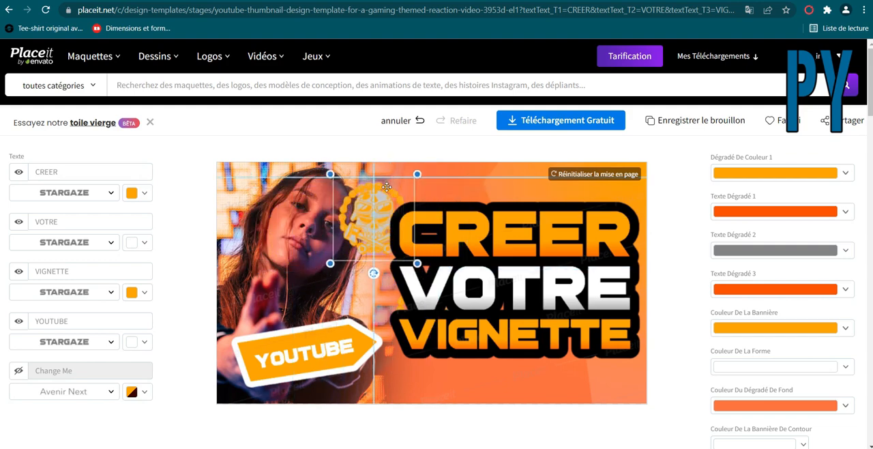
scroll(685, 379, down, 3)
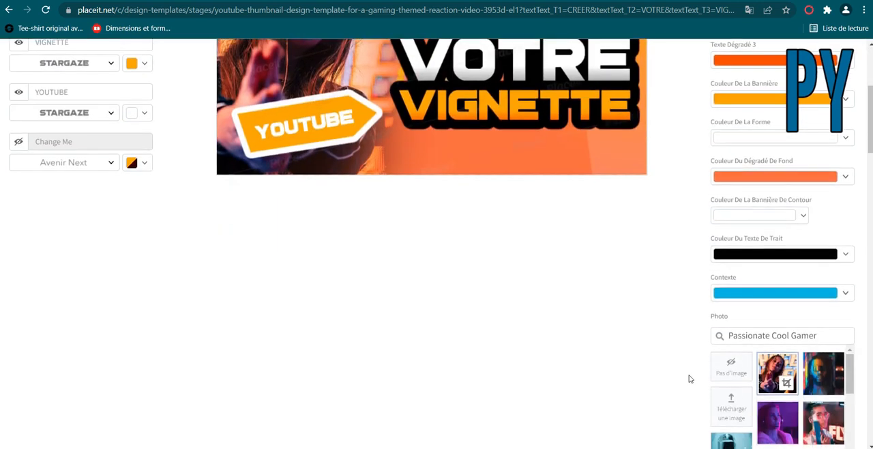
scroll(694, 378, down, 3)
scroll(695, 379, down, 3)
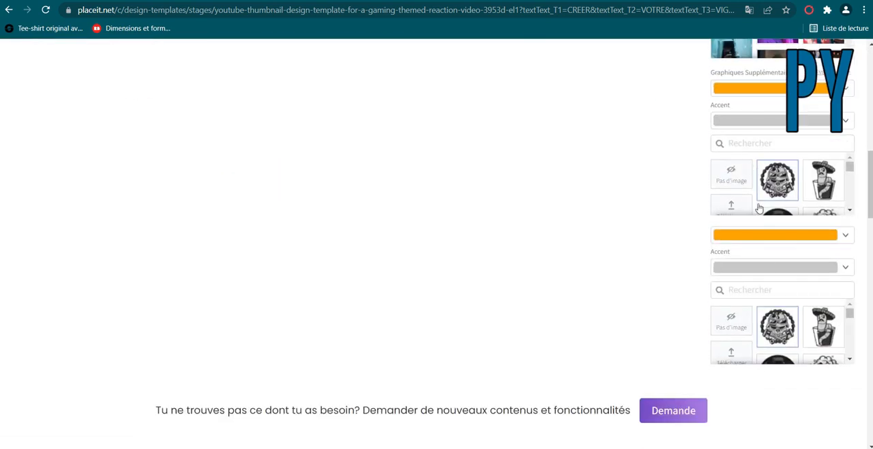
scroll(643, 208, up, 10)
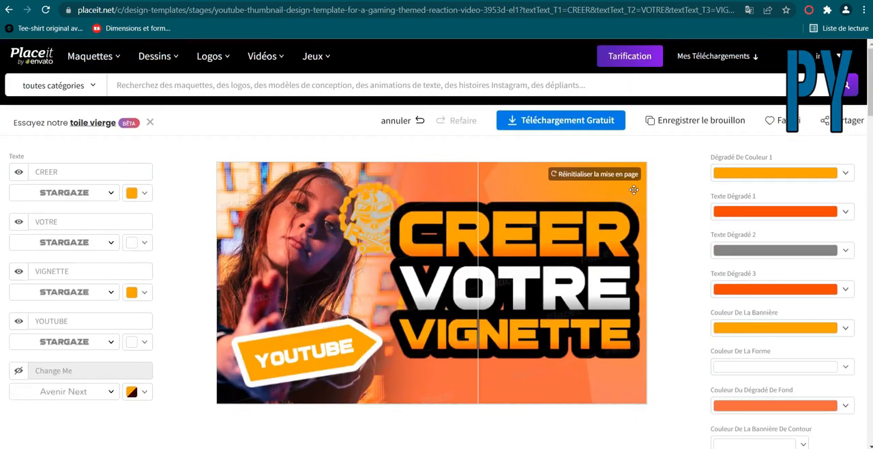
Swap the photo for the young man in a dark headset and use the skull bomb as an extra graphic.
click(379, 208)
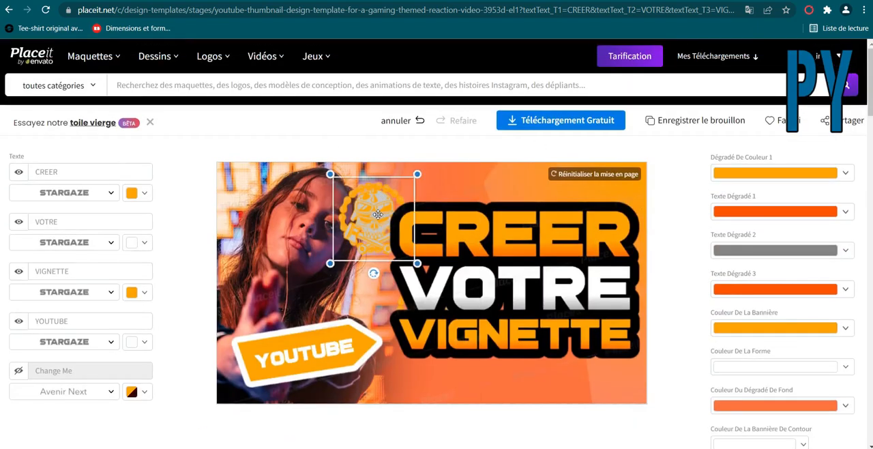
scroll(813, 199, down, 1)
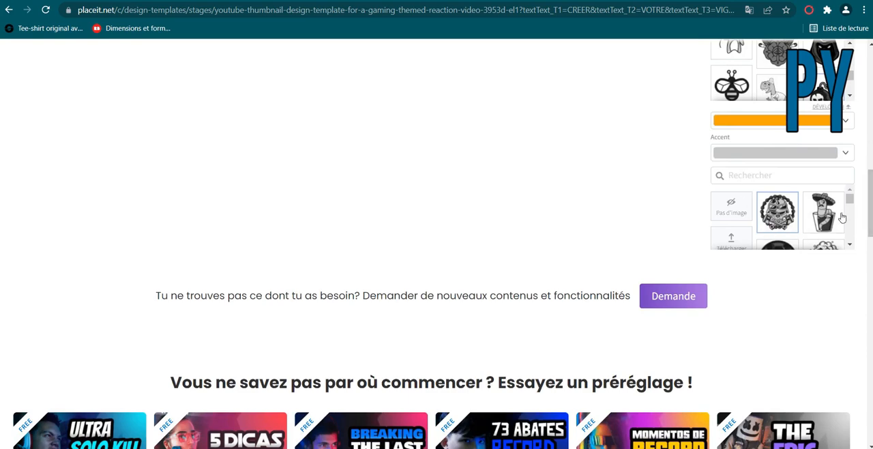
drag(847, 201, 851, 236)
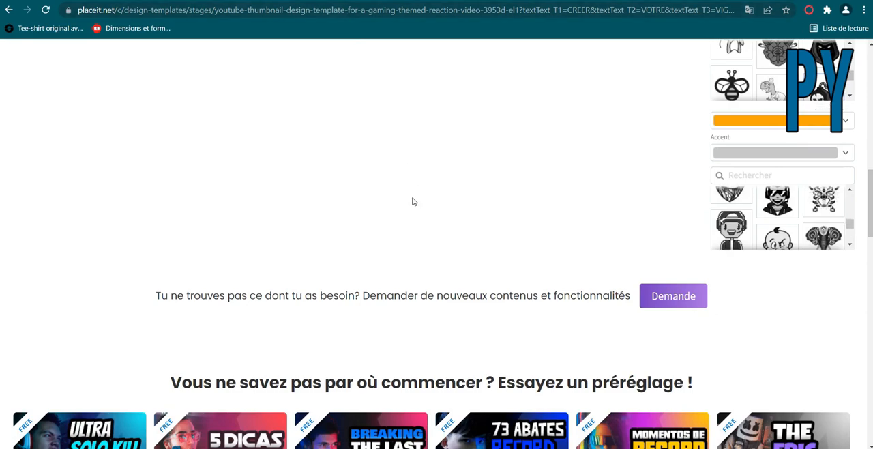
scroll(412, 202, up, 15)
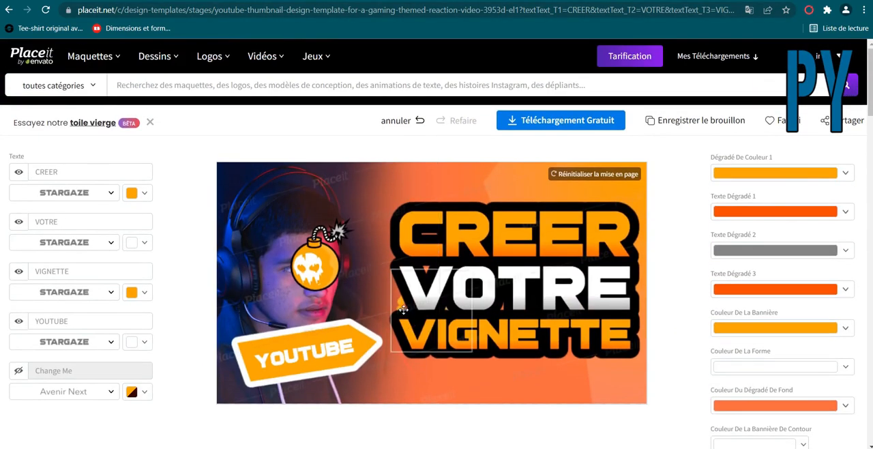
Reposition the skull emblem and the skull bomb, moving the bomb off the man's face to behind the word CREER.
drag(403, 309, 302, 217)
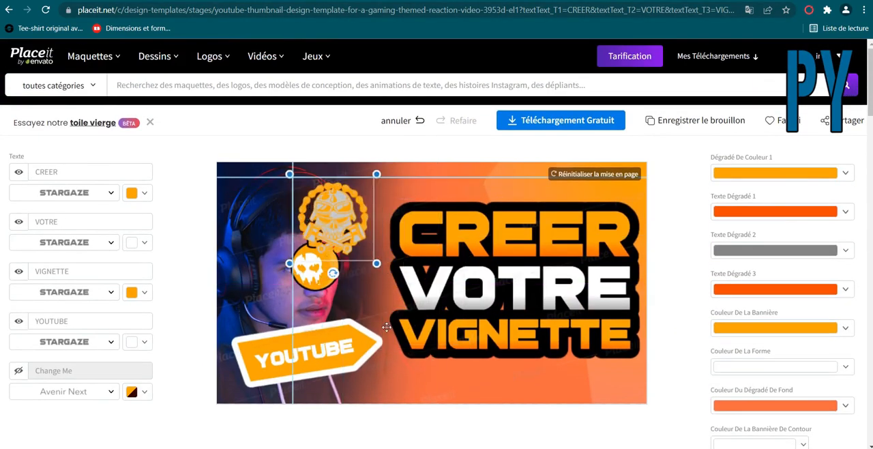
drag(386, 327, 424, 317)
click(332, 255)
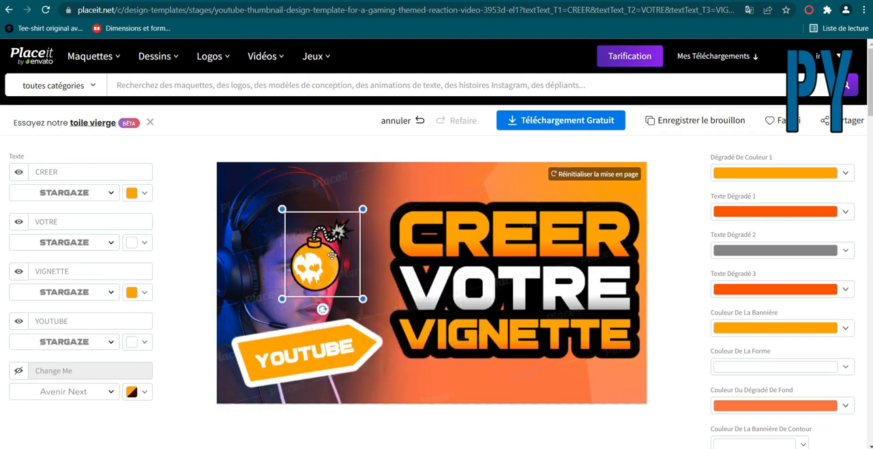
drag(332, 255, 449, 232)
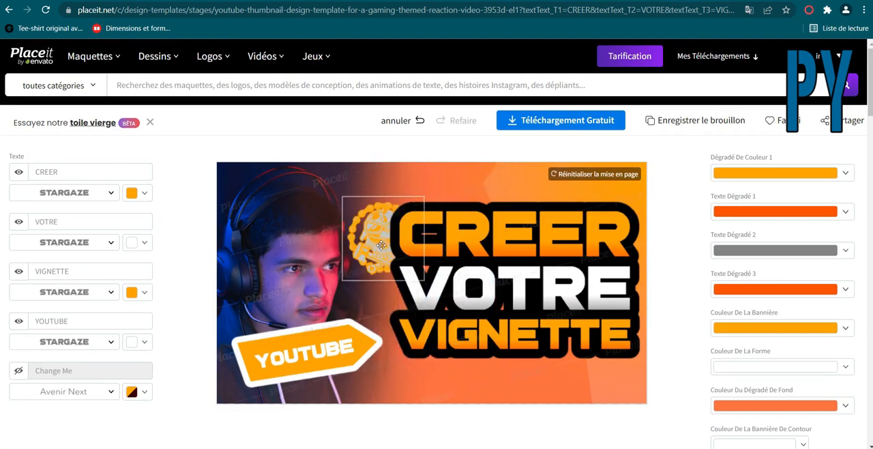
Remove the skull bomb and the skull emblem from the thumbnail by setting both extra graphics to no image.
click(381, 245)
click(702, 411)
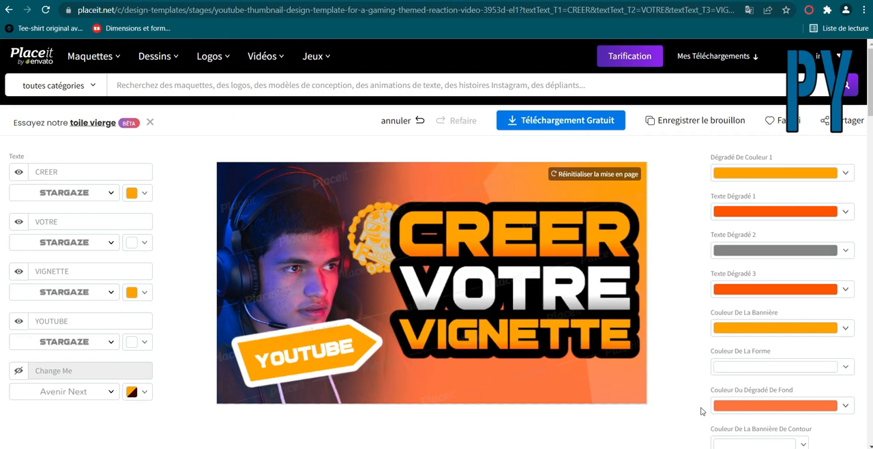
scroll(698, 382, down, 8)
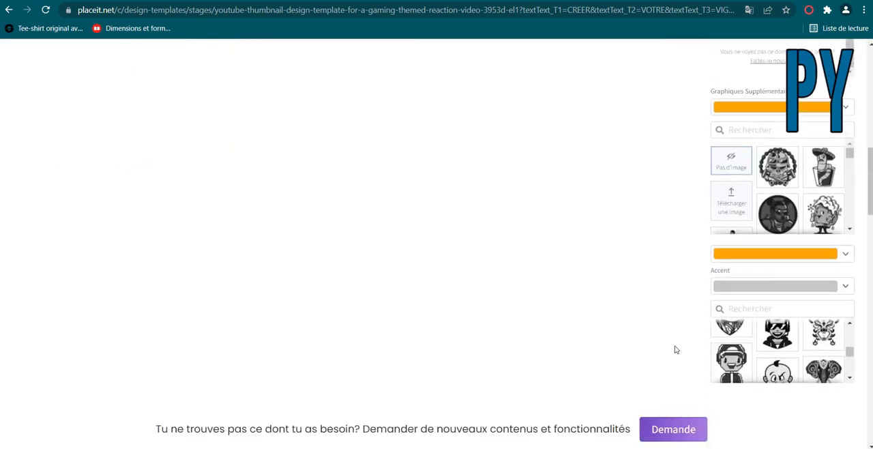
scroll(674, 350, down, 1)
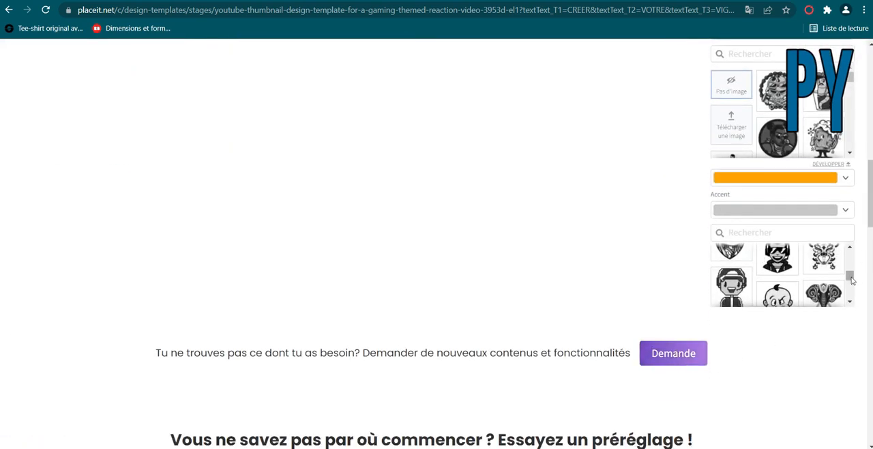
drag(849, 276, 849, 253)
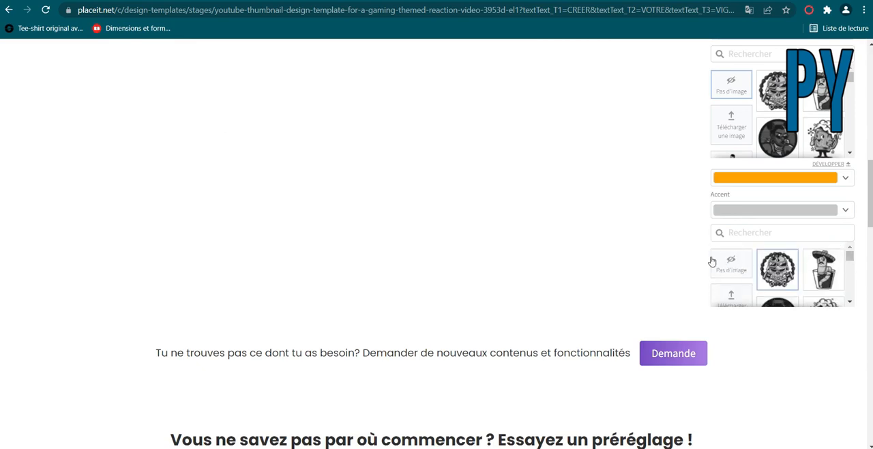
scroll(711, 262, down, 1)
scroll(591, 242, up, 5)
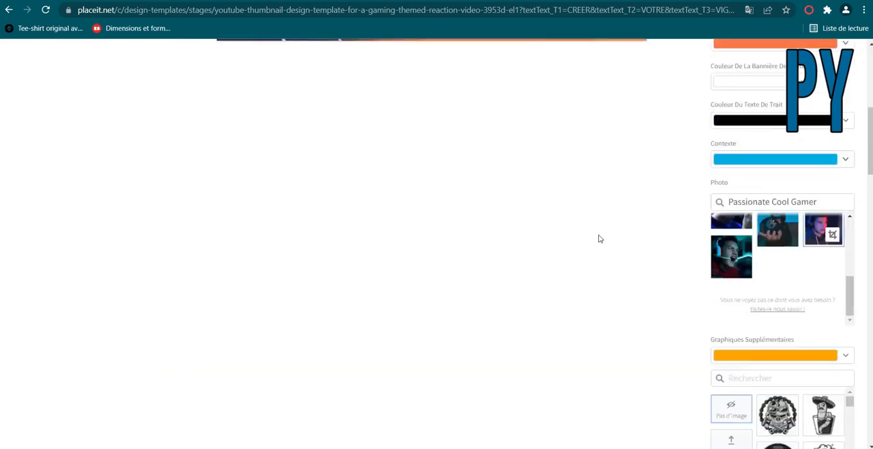
scroll(600, 239, up, 5)
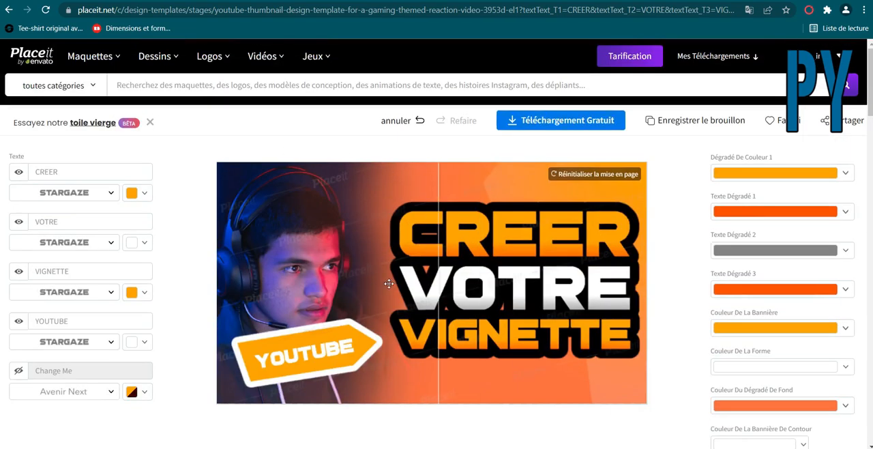
Try the thumbnail without any photo and with the stock photo of the long-haired man lit in blue.
scroll(593, 355, down, 4)
scroll(590, 368, up, 1)
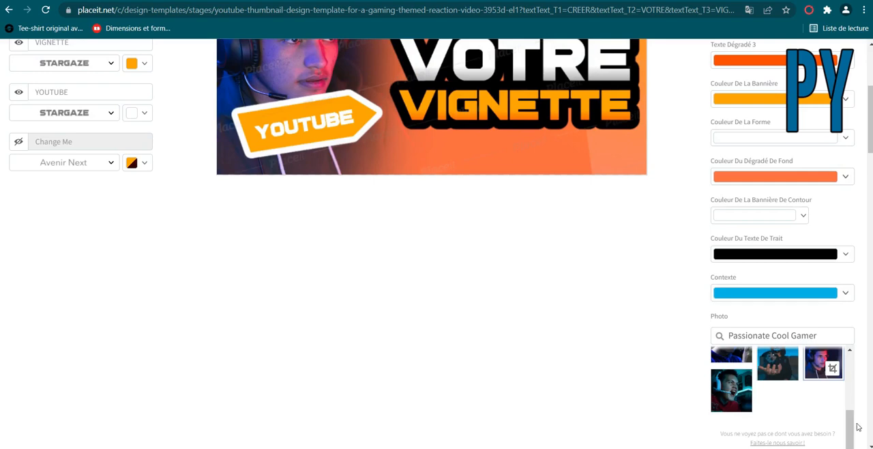
drag(850, 428, 854, 355)
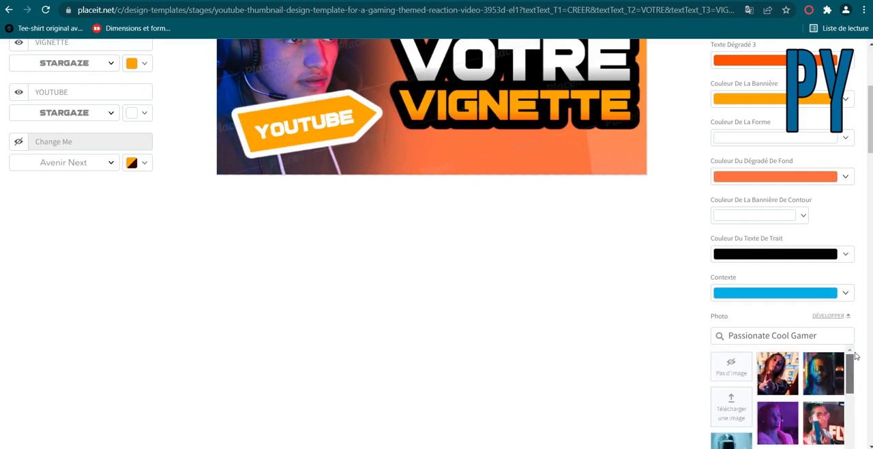
click(732, 366)
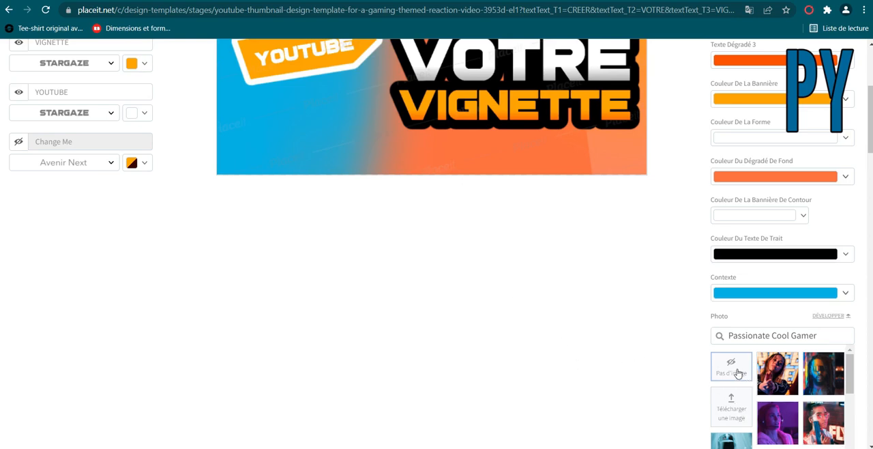
click(819, 382)
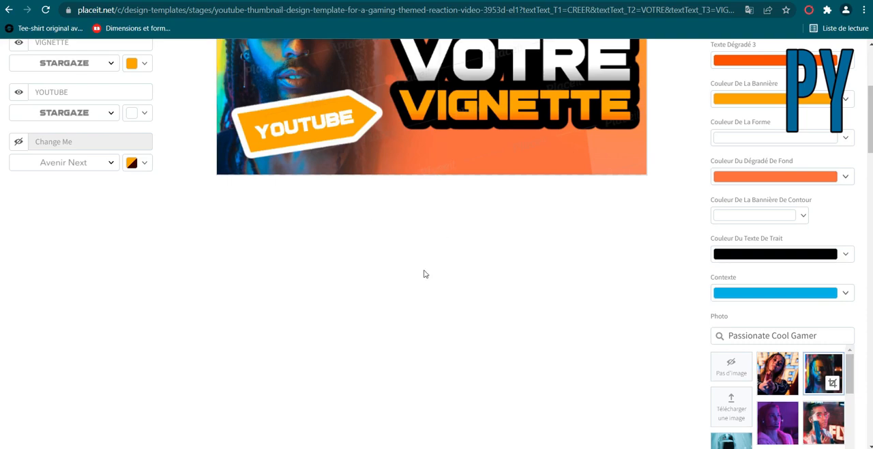
scroll(415, 259, up, 3)
Choose the last Passionate Cool Gamer stock photo, the shouting gamer wearing a white headset.
scroll(407, 240, down, 4)
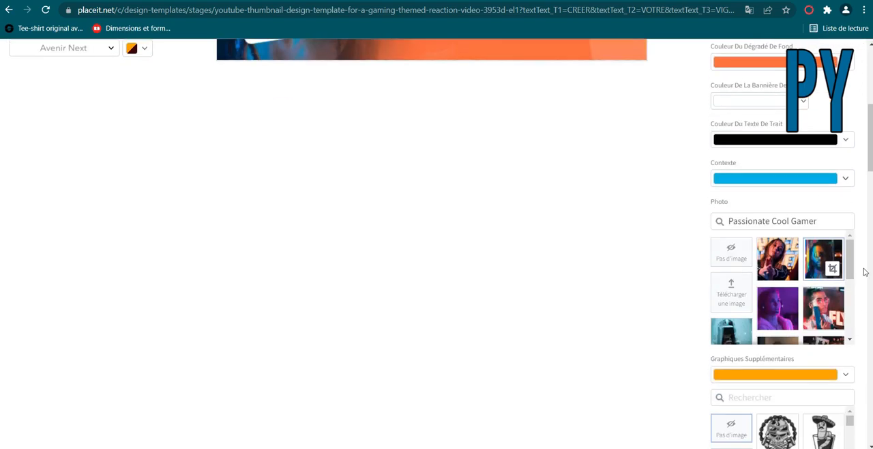
drag(850, 270, 862, 318)
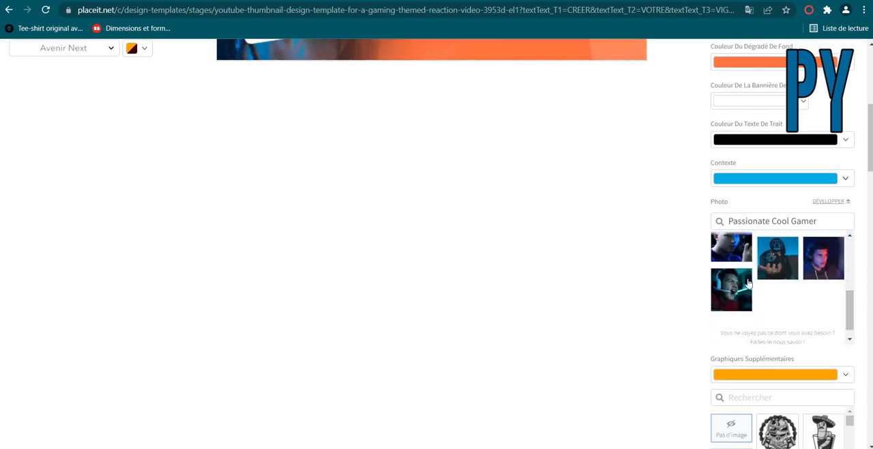
click(733, 294)
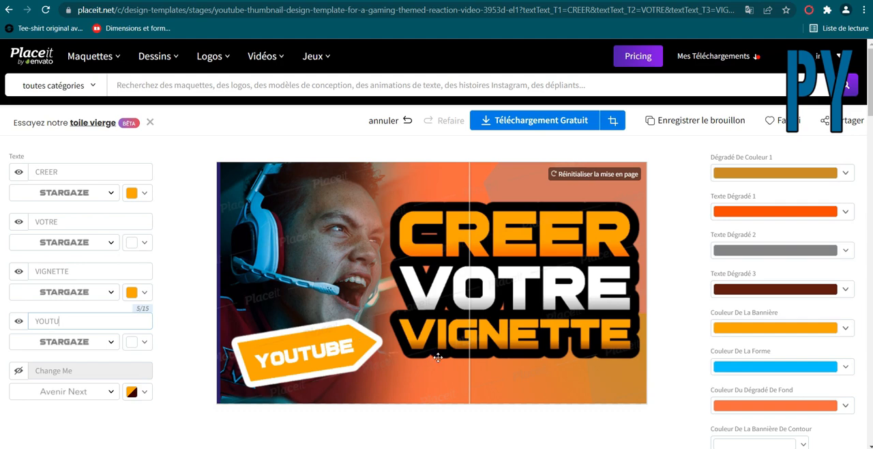
Shrink the shouting gamer's photo and place it just above the YOUTUBE banner, clear of the thumbnail's edges.
mouse_move(423, 346)
mouse_down()
mouse_move(406, 291)
mouse_move(427, 334)
mouse_up()
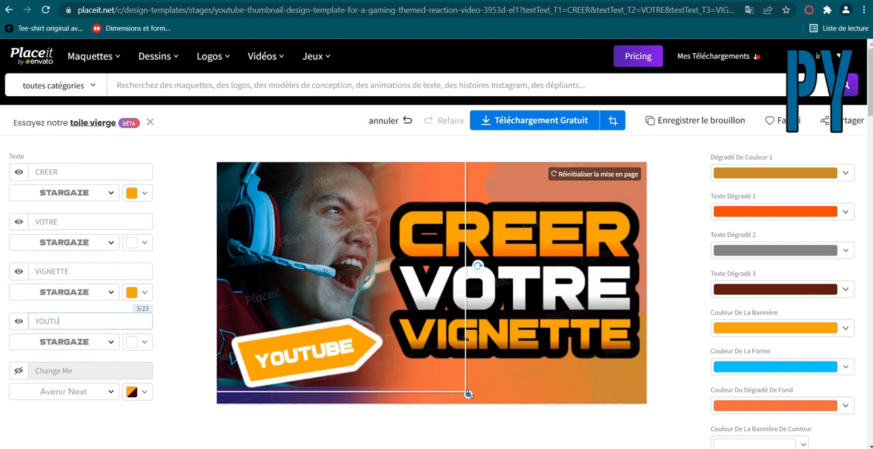
drag(468, 392, 357, 278)
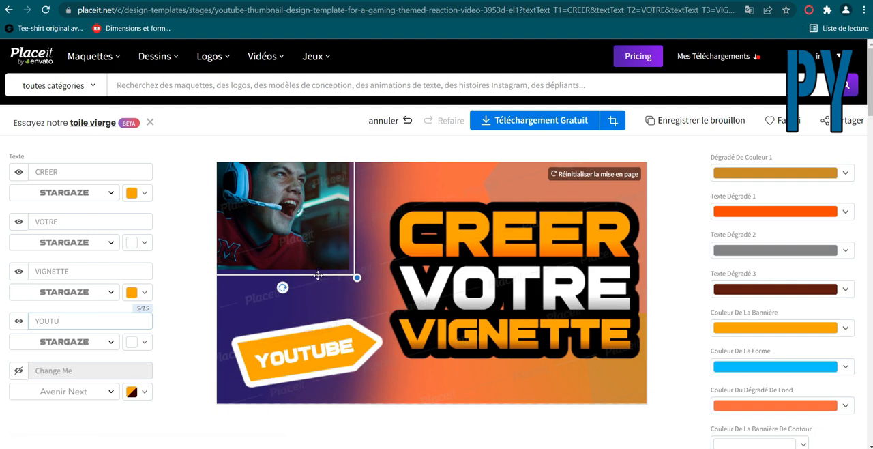
drag(280, 162, 317, 221)
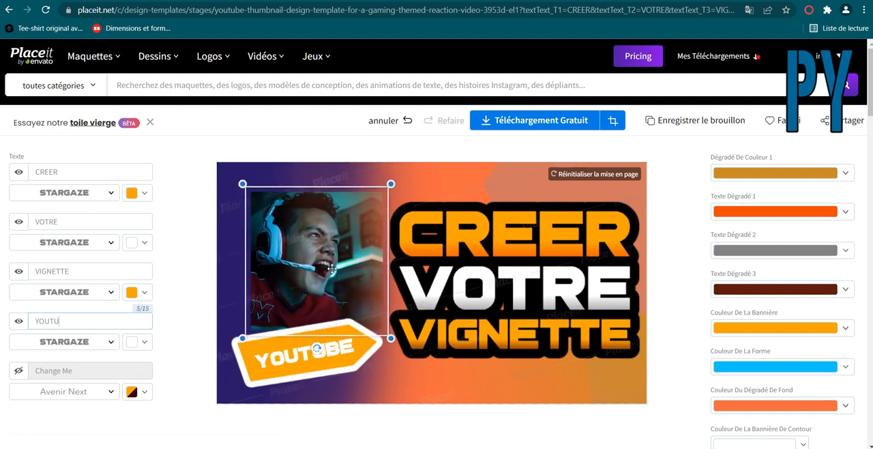
Enlarge the gamer's photo until it reaches behind the text, and shift it up into the thumbnail's upper-left corner.
drag(331, 267, 308, 260)
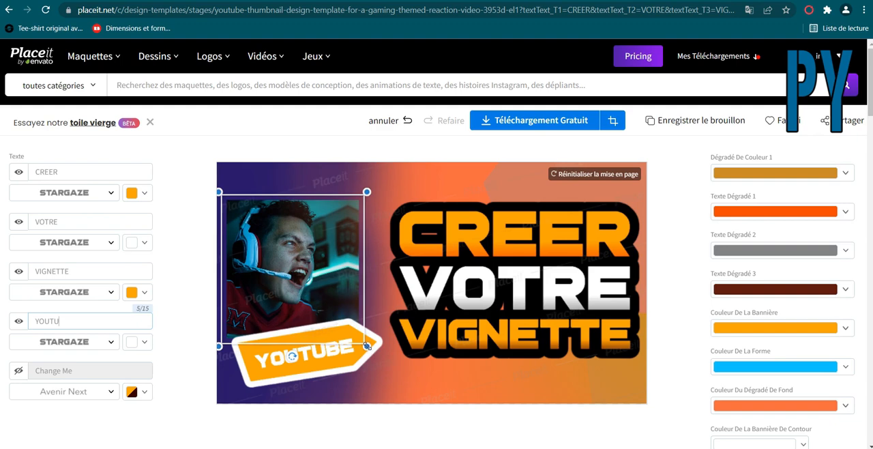
drag(366, 346, 452, 424)
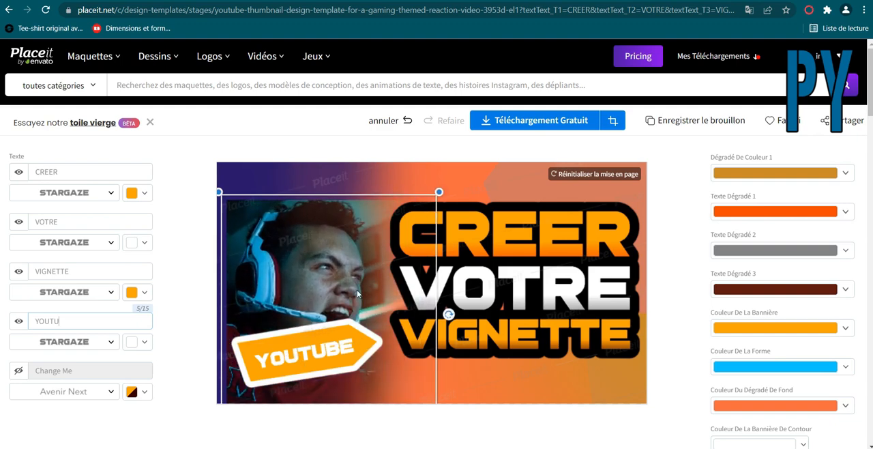
drag(439, 183, 436, 191)
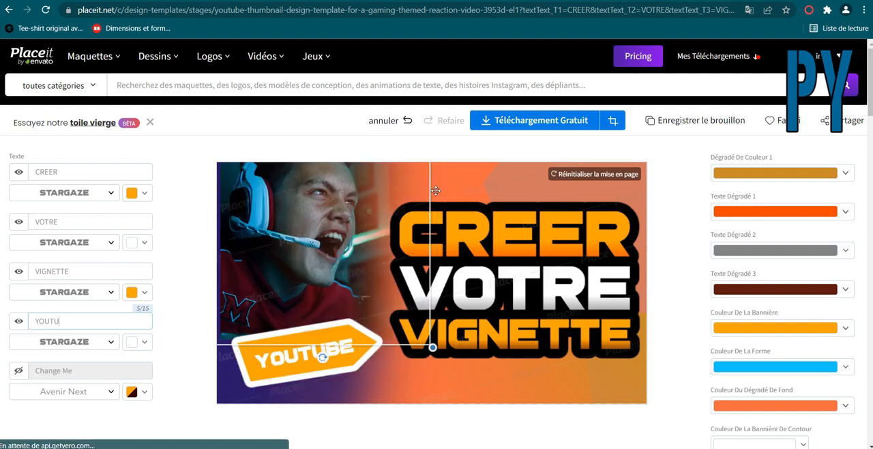
Try the word VOTRE over the gamer's face and beyond the thumbnail's right edge, and return it between CREER and VIGNETTE.
drag(386, 216, 382, 247)
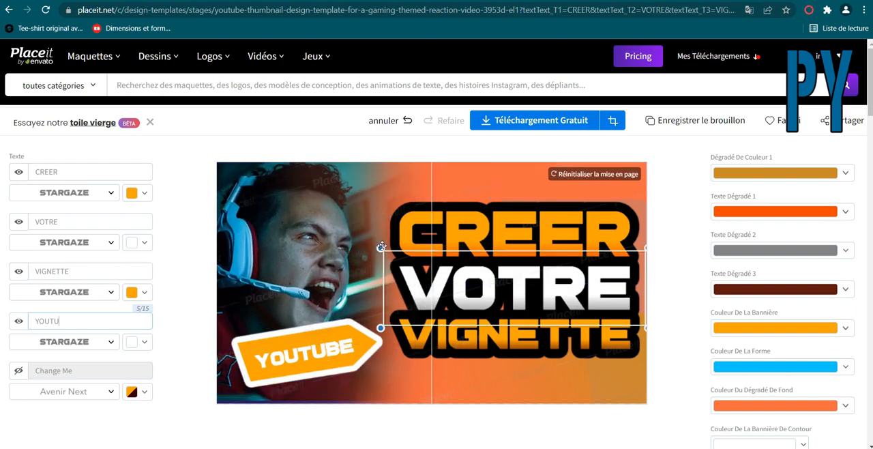
drag(433, 275, 362, 278)
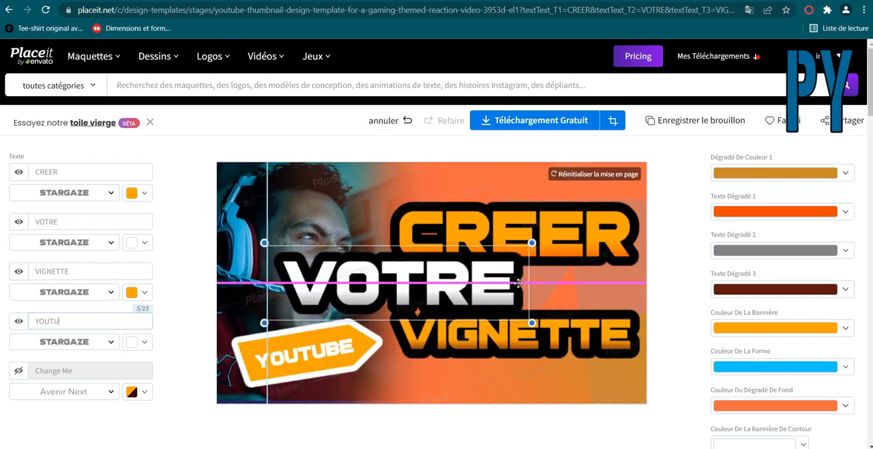
drag(566, 282, 598, 329)
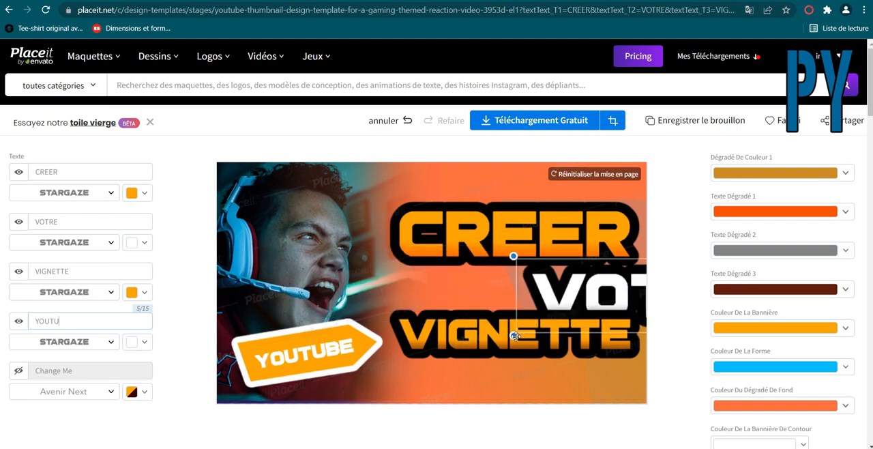
drag(581, 295, 421, 288)
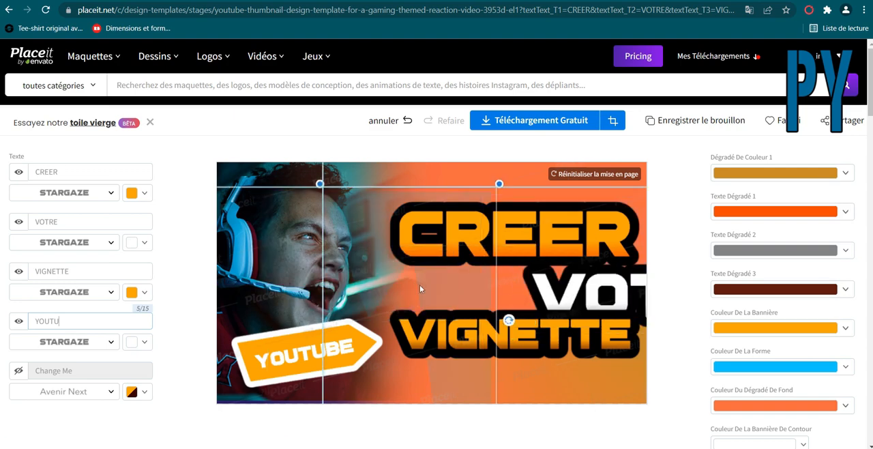
drag(611, 289, 500, 280)
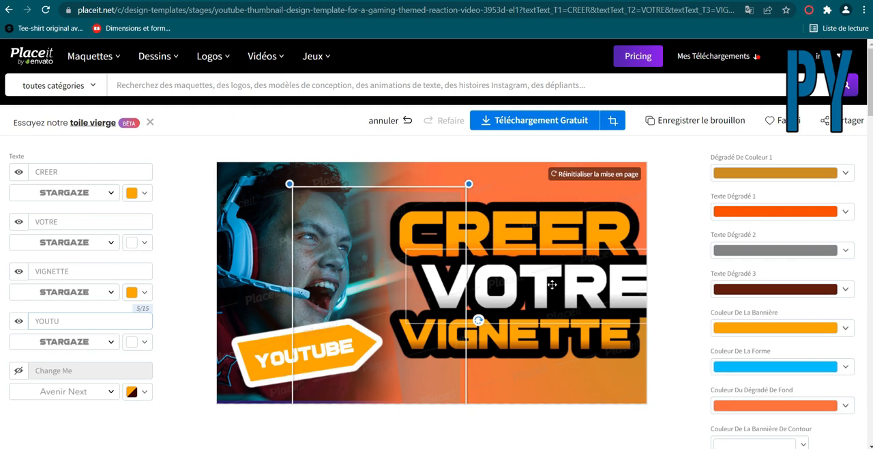
click(551, 283)
mouse_move(525, 284)
mouse_down()
mouse_move(486, 282)
mouse_move(531, 283)
mouse_up()
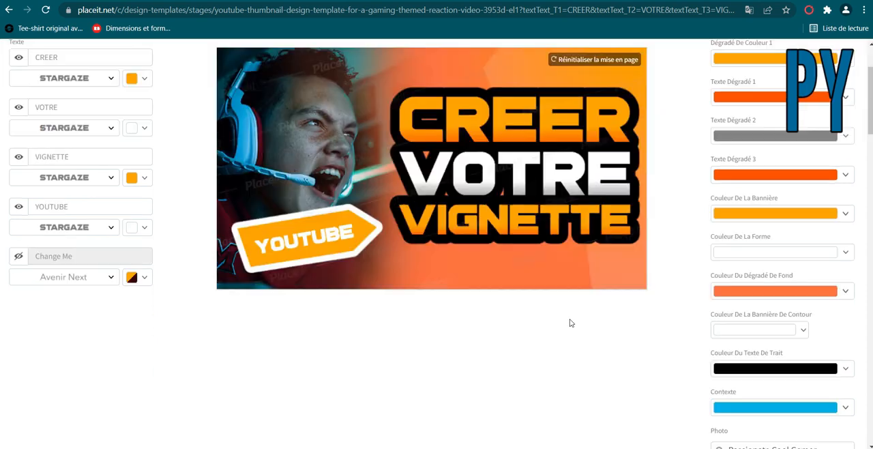
scroll(617, 253, up, 2)
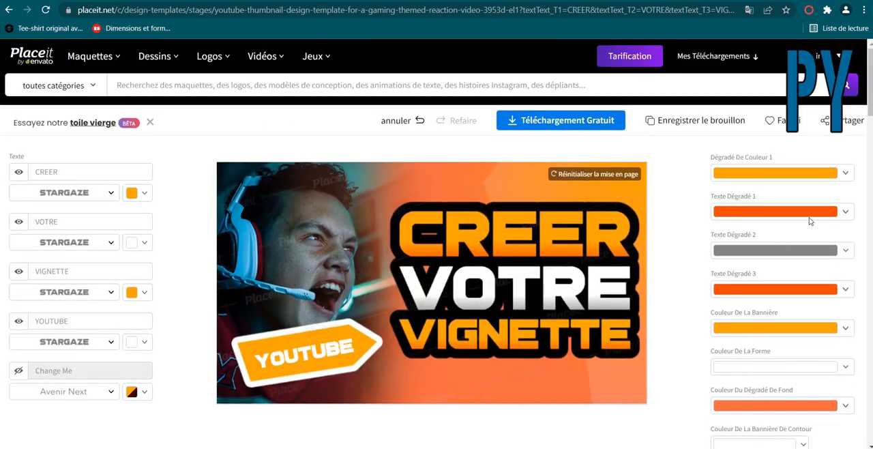
Set the first colour gradient (Dégradé De Couleur 1) to a golden brown and the background colour (Contexte) to dark indigo.
click(809, 175)
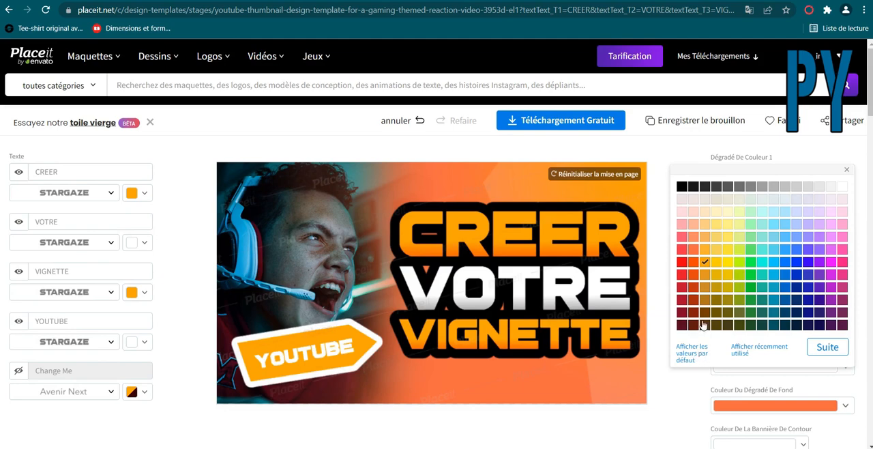
click(704, 286)
click(659, 191)
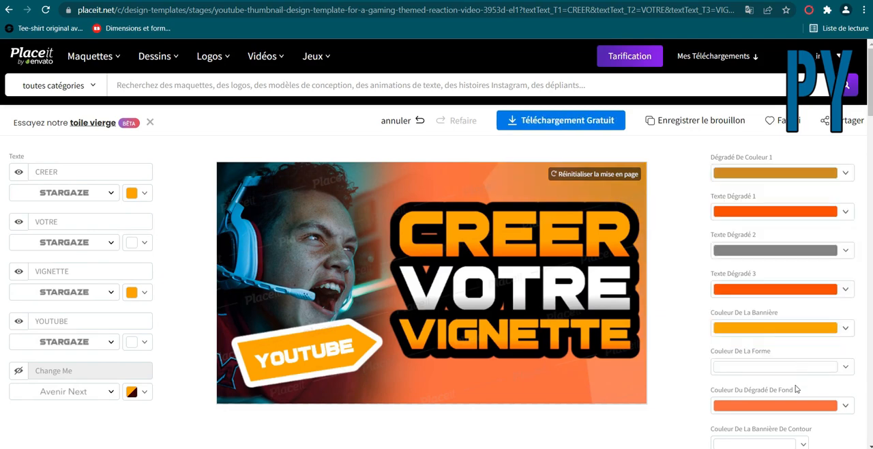
scroll(840, 345, down, 2)
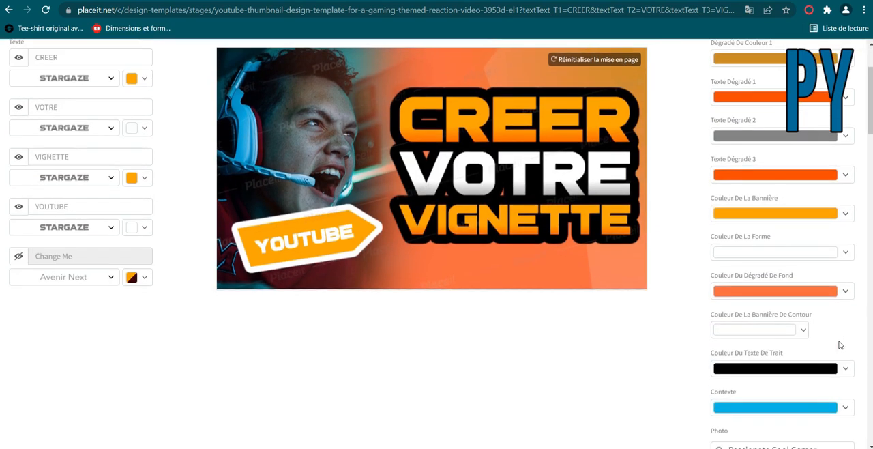
click(822, 413)
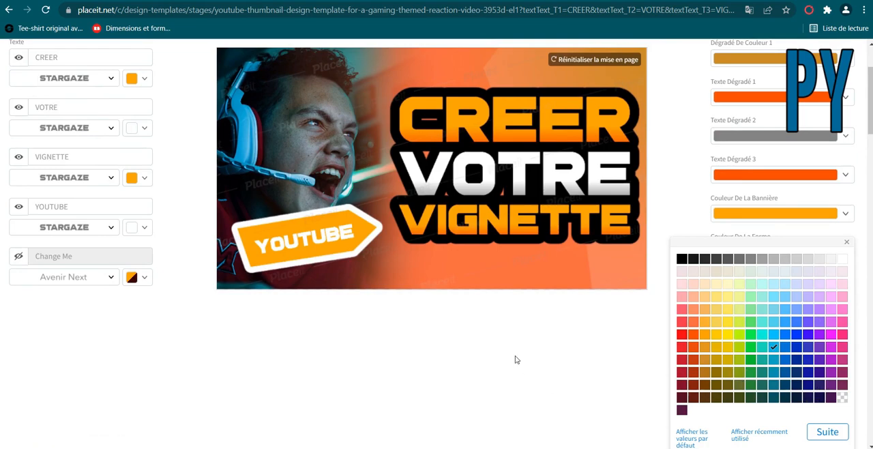
click(581, 354)
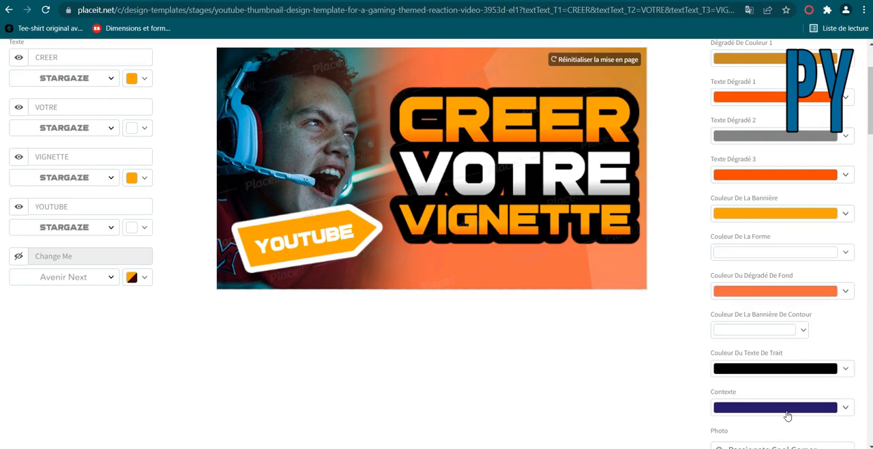
Set the shape colour (Couleur De La Forme) to bright sky blue and the third text gradient (Texte Dégradé 3) to dark reddish brown.
click(768, 254)
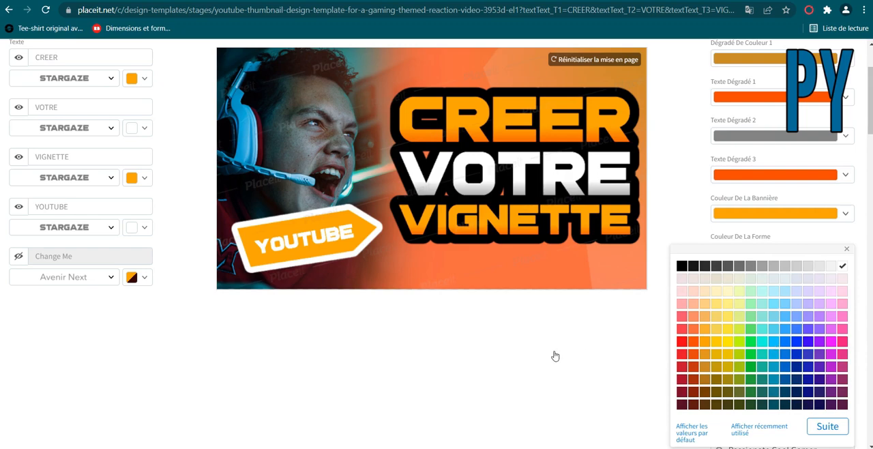
click(773, 341)
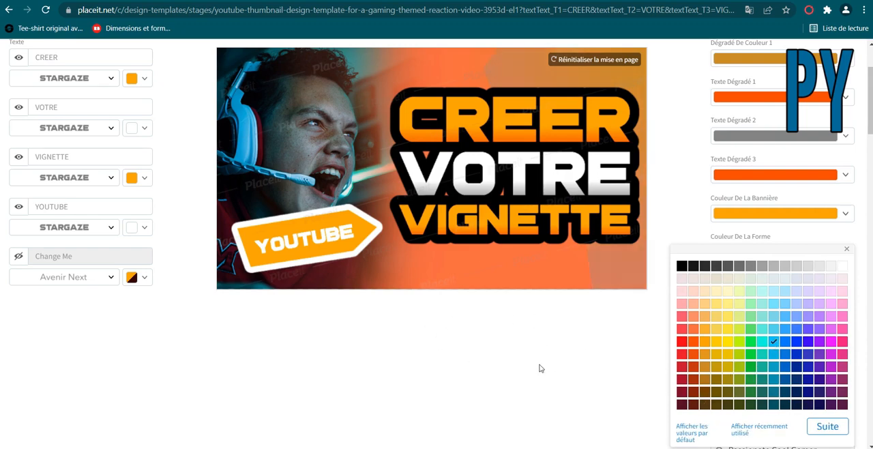
scroll(539, 368, up, 3)
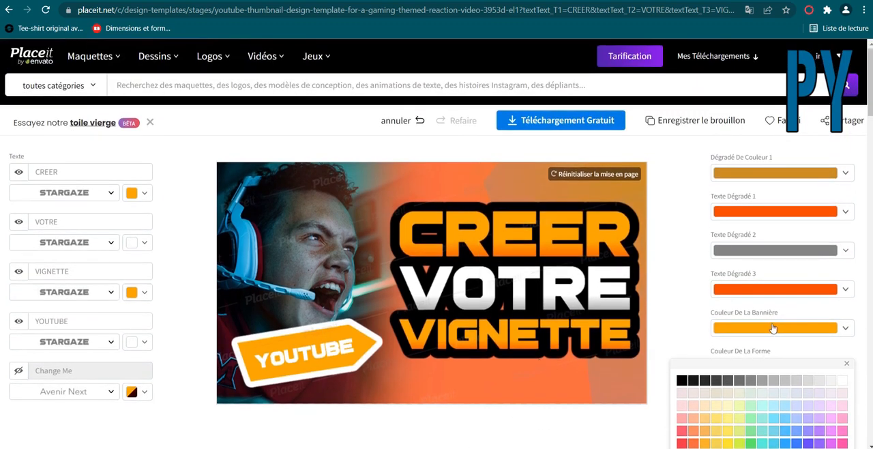
click(770, 290)
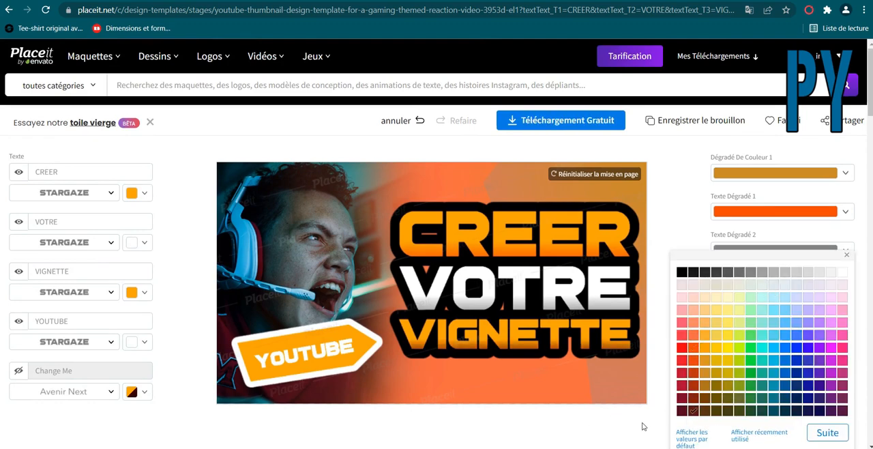
click(661, 318)
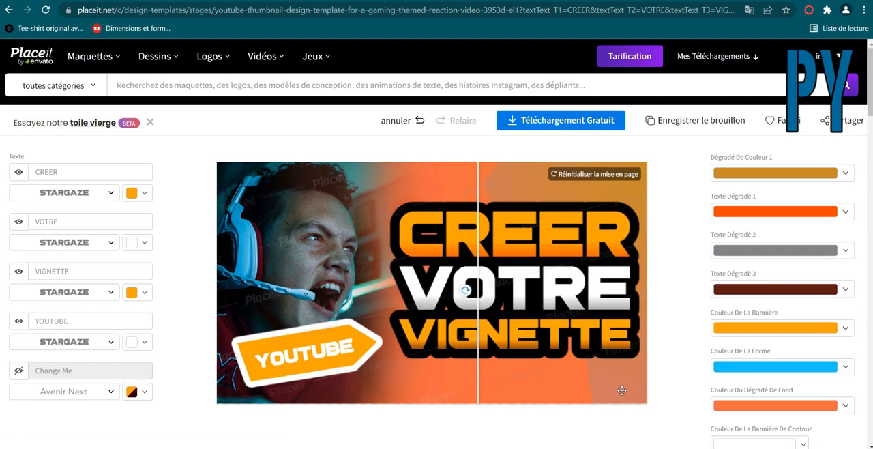
Shift the gamer's photo slightly towards the text, keeping it against the thumbnail's left edge behind the YOUTUBE banner.
drag(590, 378, 429, 386)
click(295, 247)
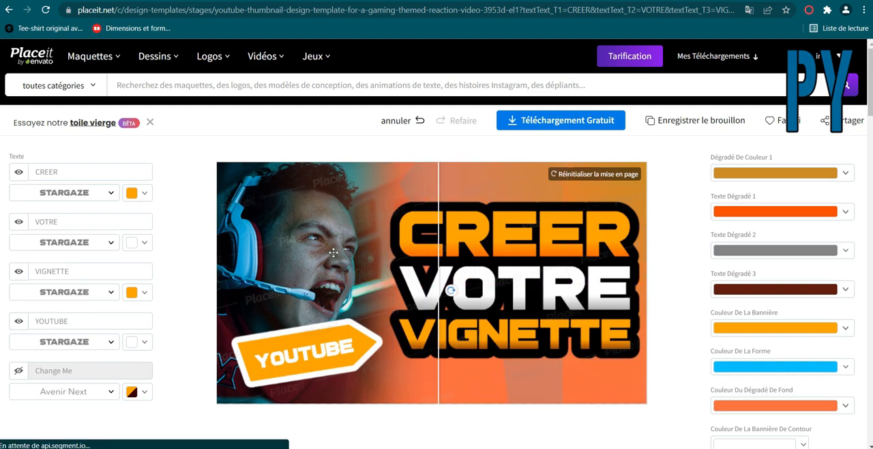
mouse_move(296, 246)
mouse_down()
mouse_move(374, 271)
mouse_move(325, 237)
mouse_move(304, 238)
mouse_up()
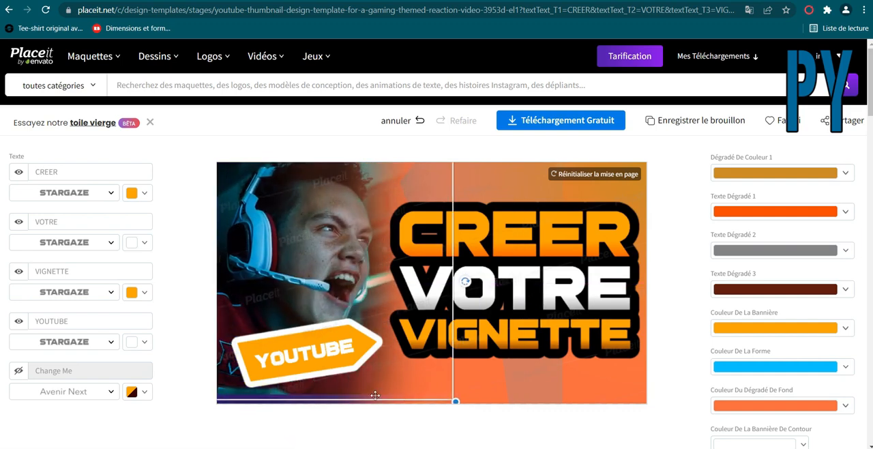
drag(389, 386, 332, 347)
Move the translucent background shape up into the thumbnail's upper-right area behind the word CREER.
drag(560, 370, 551, 345)
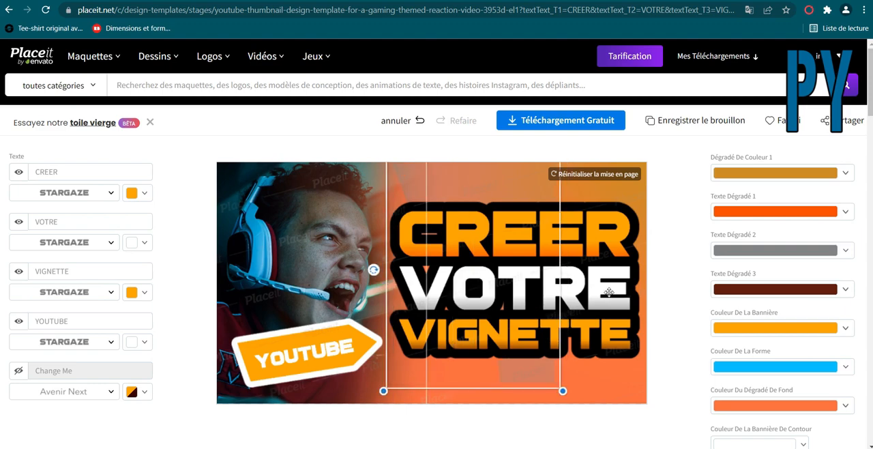
click(611, 293)
drag(614, 240, 600, 200)
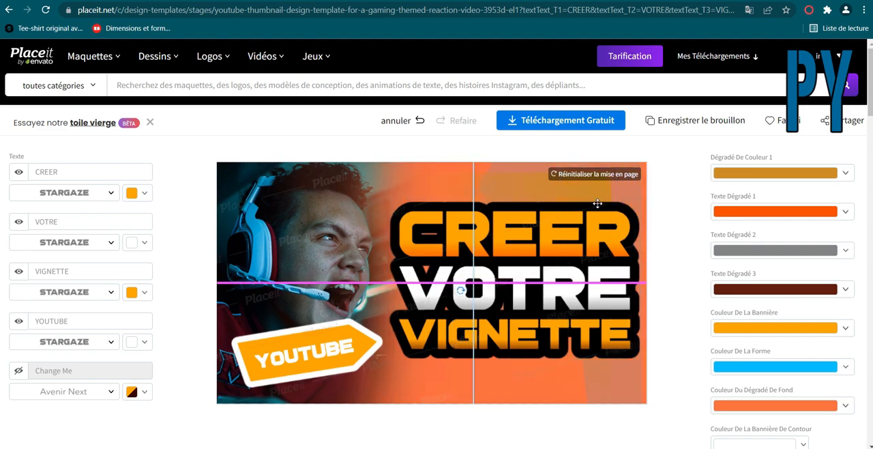
click(653, 324)
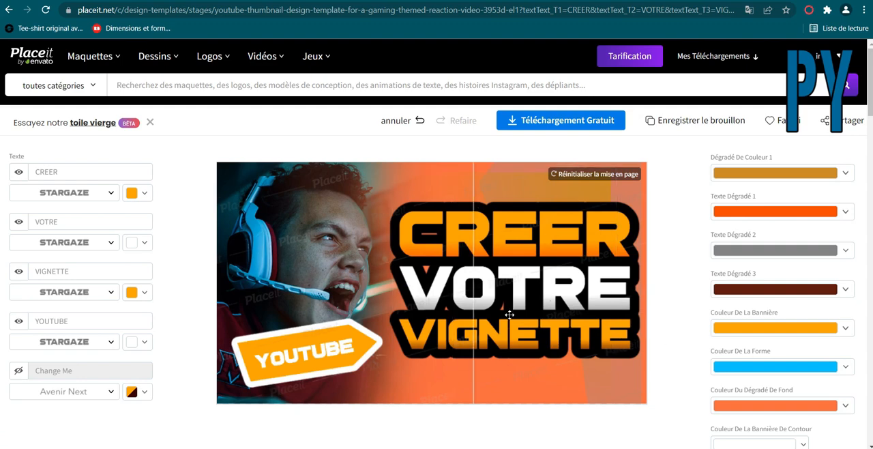
Look through the colour settings, the additional graphics and the image options for the photo, including uploading an own image.
scroll(677, 351, down, 1)
scroll(677, 351, down, 6)
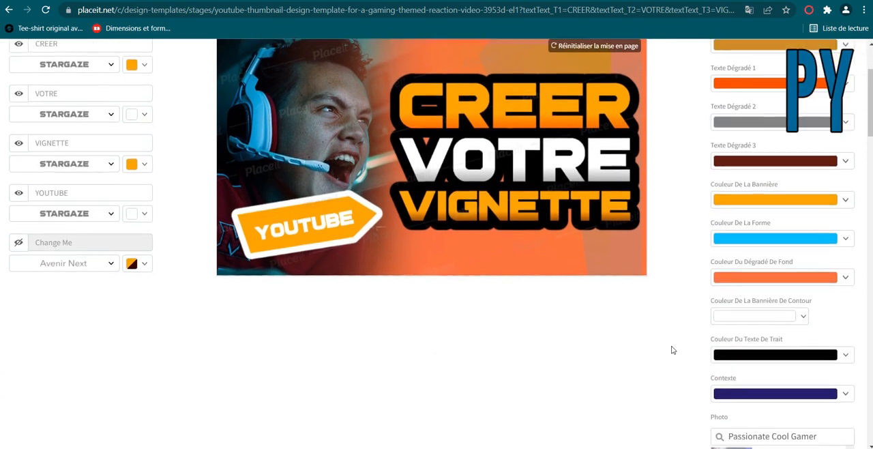
scroll(654, 350, down, 5)
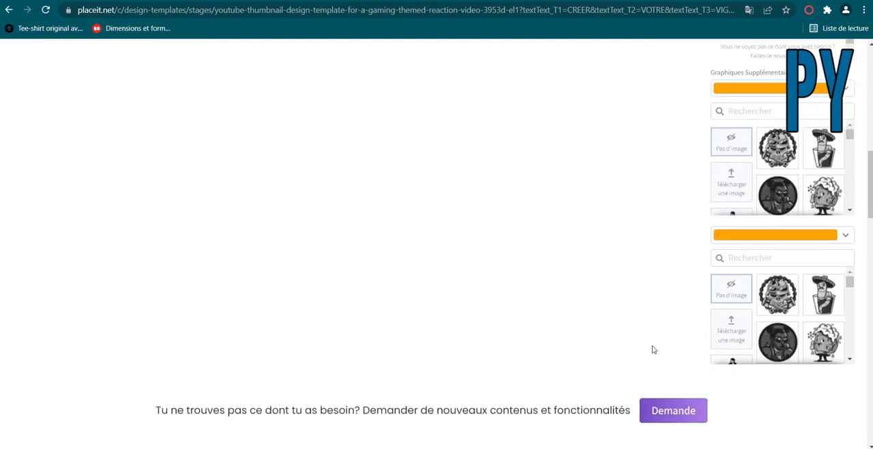
scroll(656, 349, up, 5)
scroll(657, 348, down, 2)
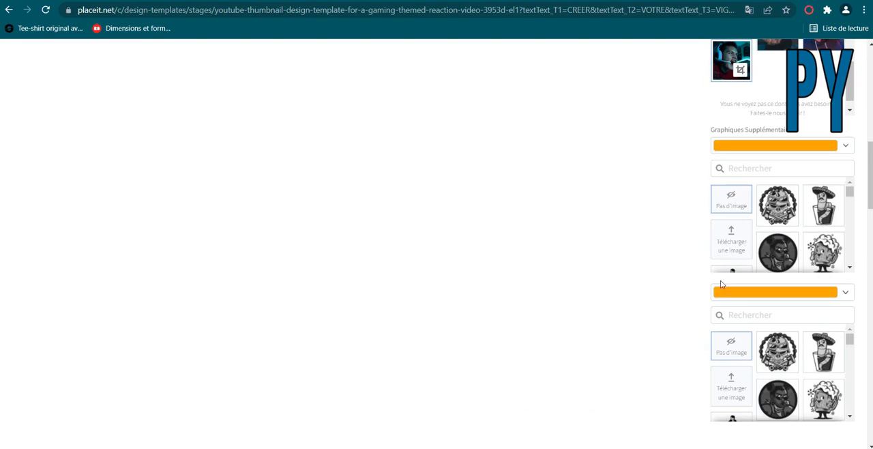
scroll(732, 343, up, 6)
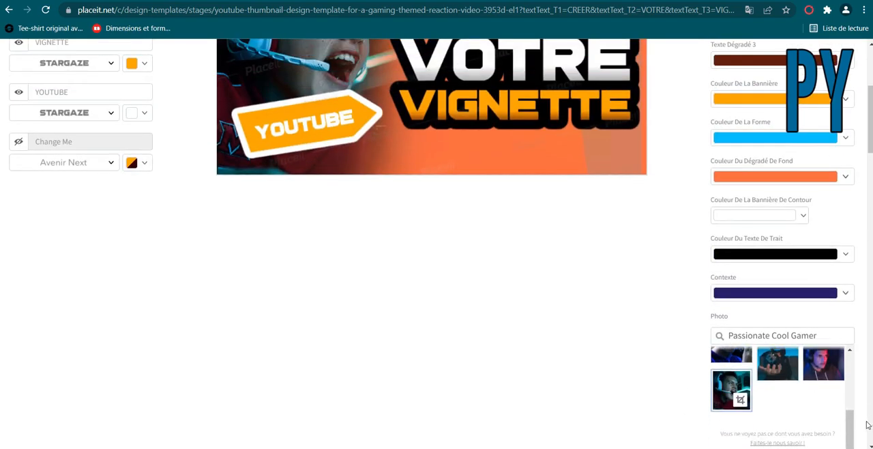
drag(849, 429, 844, 379)
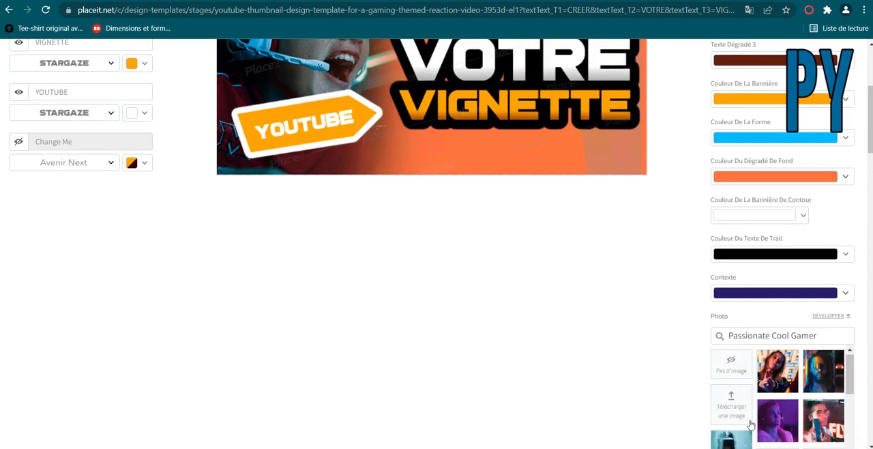
scroll(694, 370, up, 4)
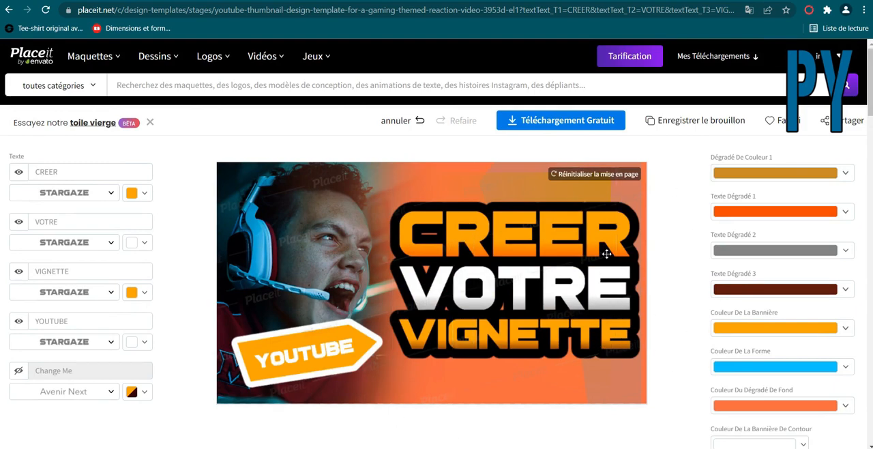
Download the thumbnail for free as a 1280x720 px PNG and open the downloaded image.
click(539, 128)
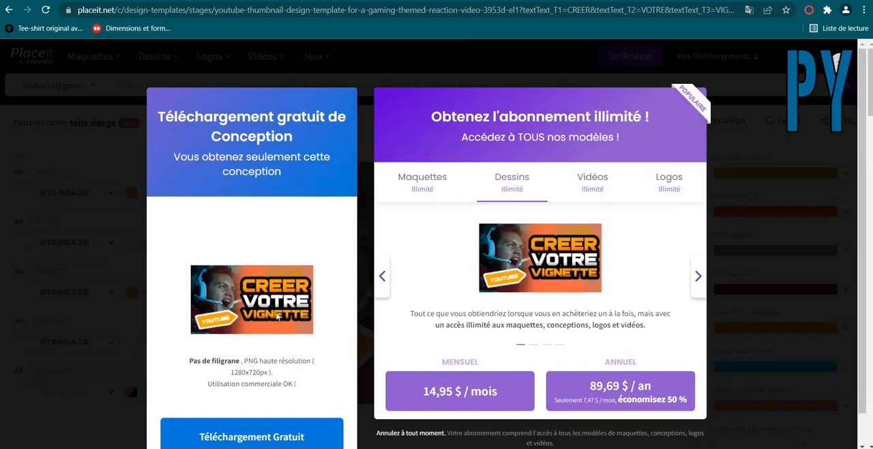
scroll(205, 341, down, 1)
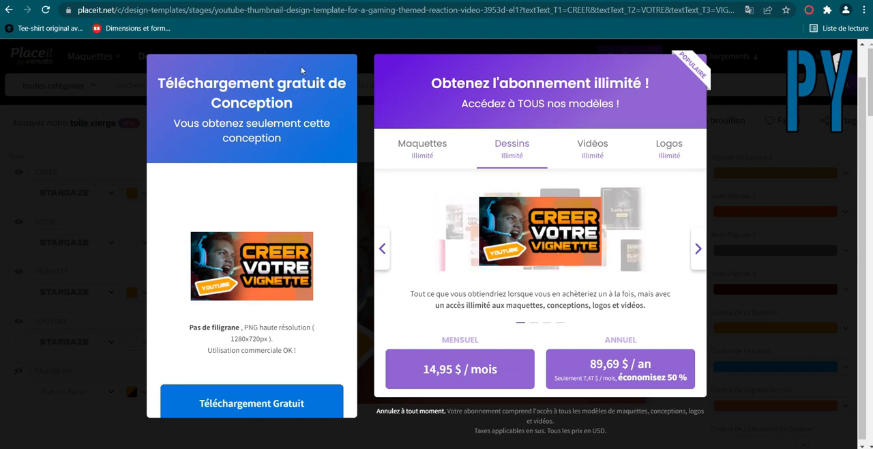
click(242, 405)
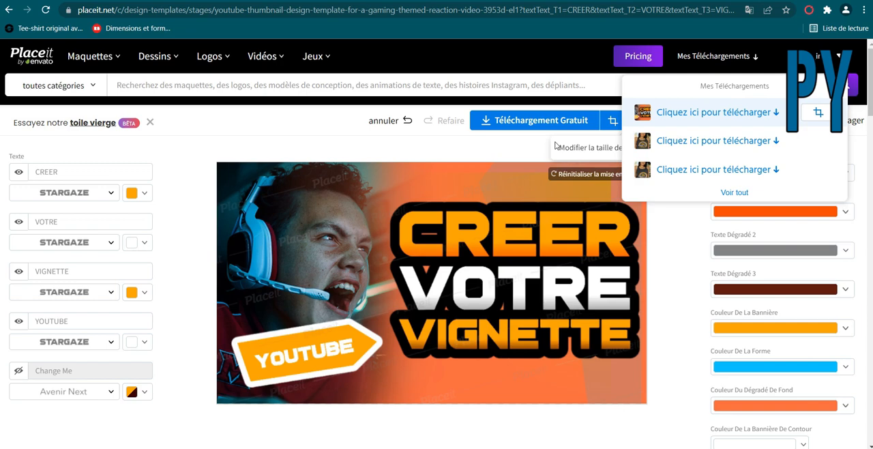
click(745, 116)
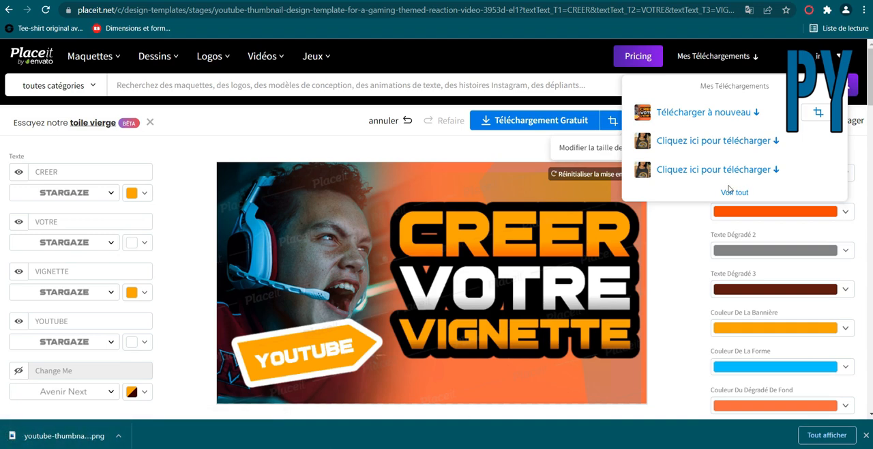
click(71, 437)
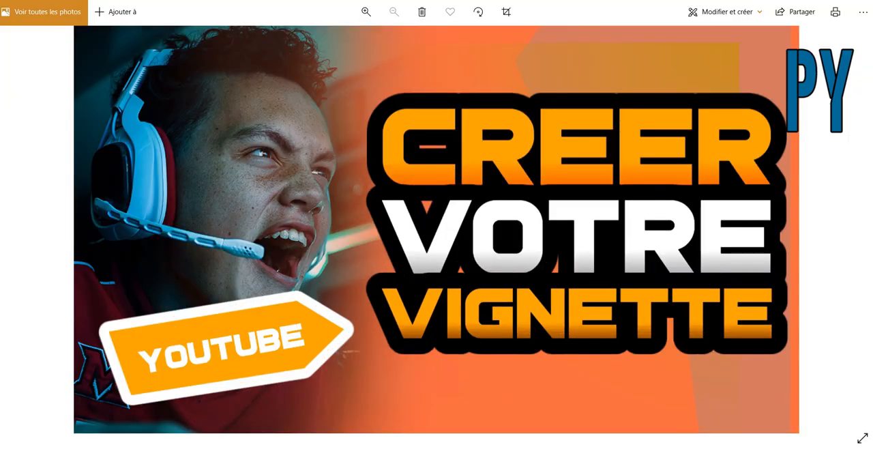